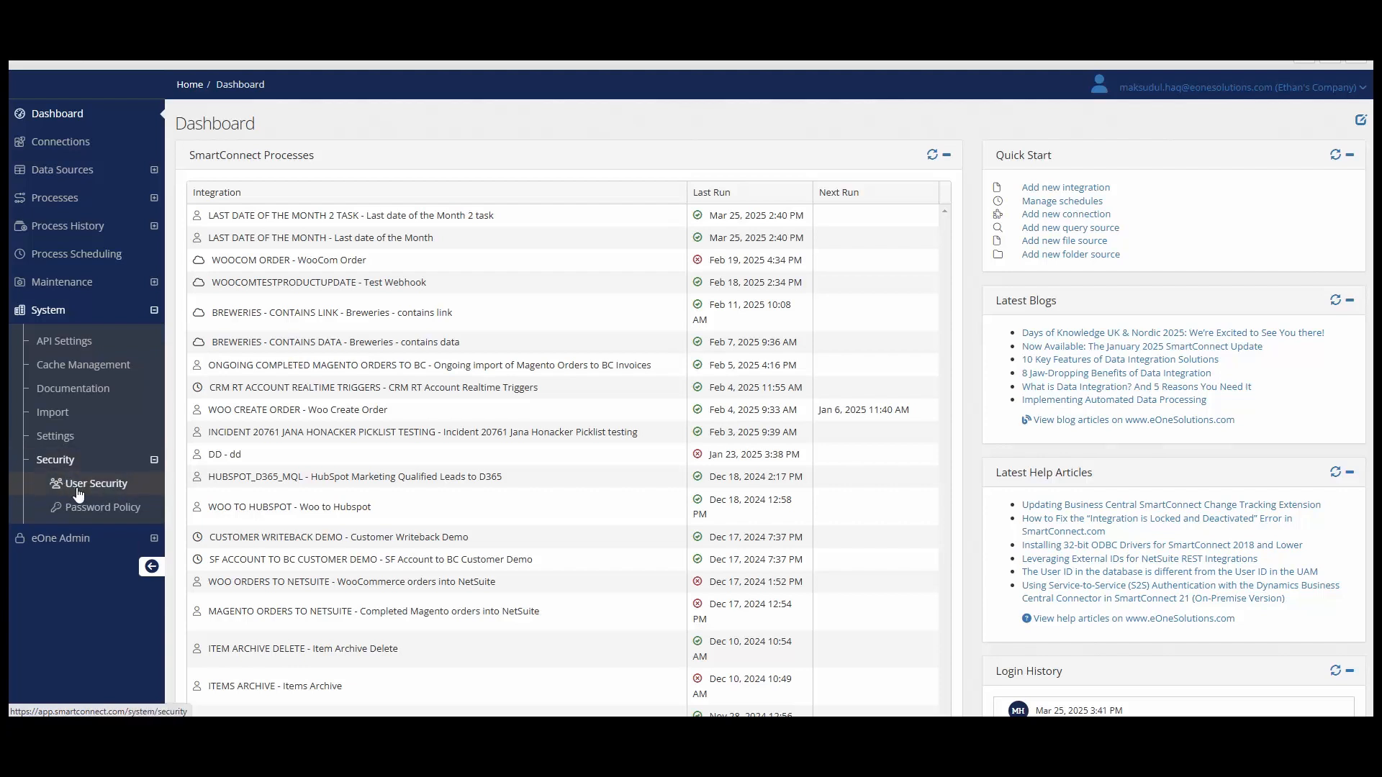
Fill in a new user's email and names in User Security, with Administrator and Active enabled, and close the form.
left_click(105, 490)
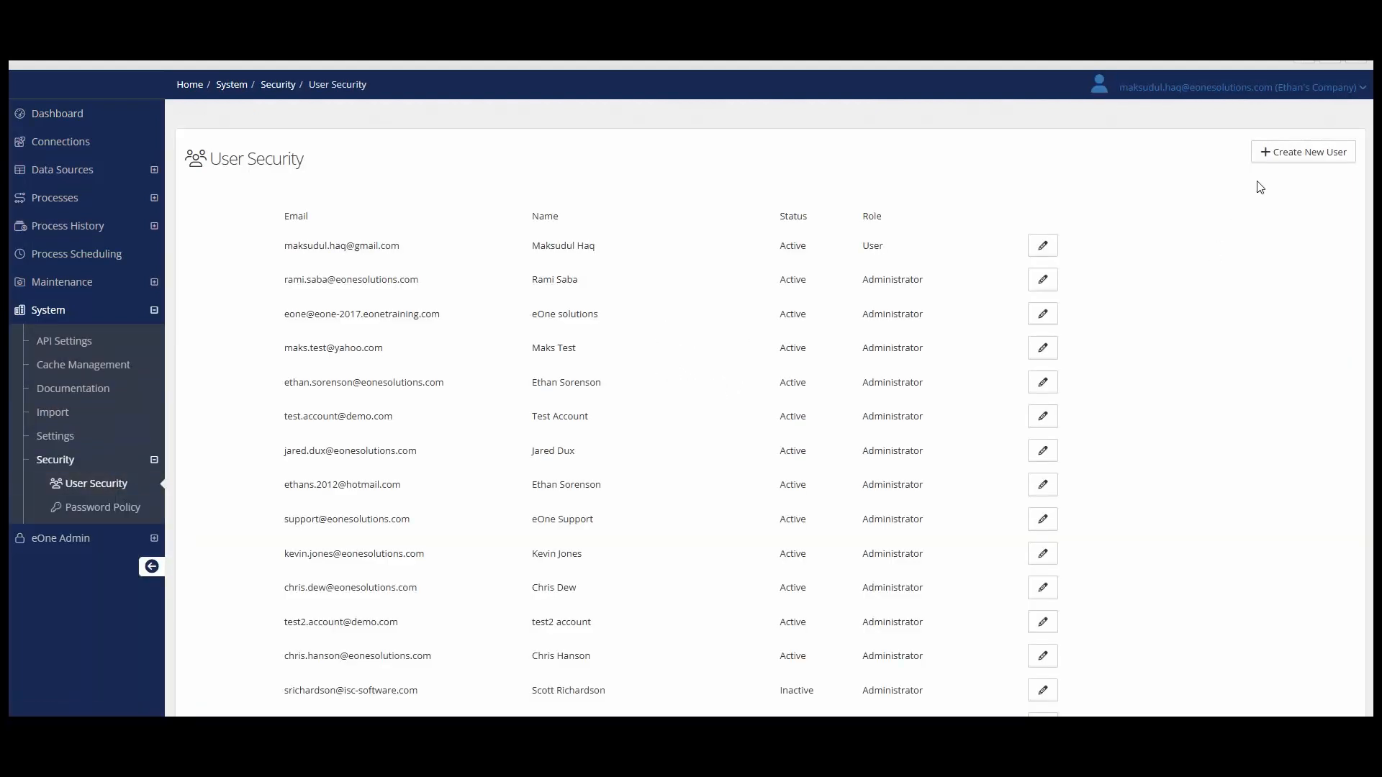
left_click(1293, 160)
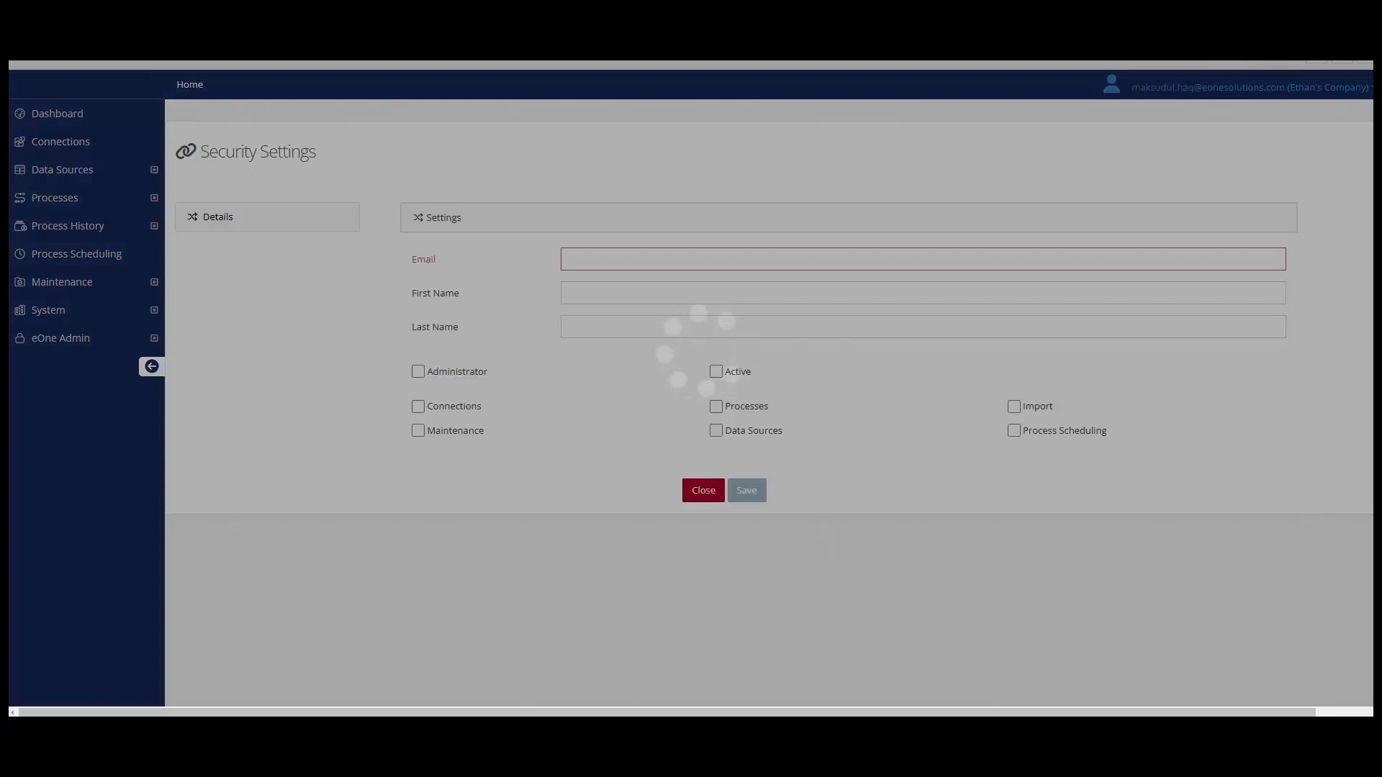
left_click(744, 258)
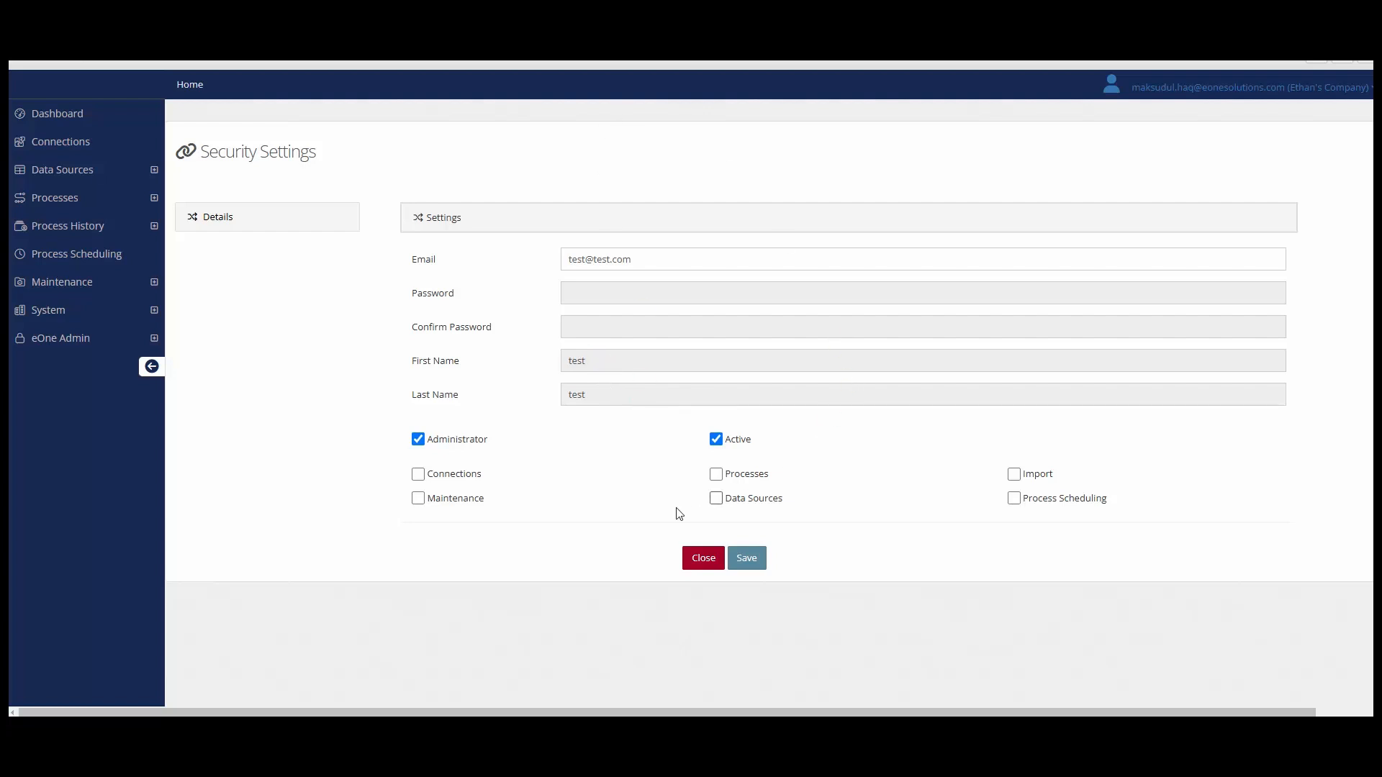
left_click(703, 558)
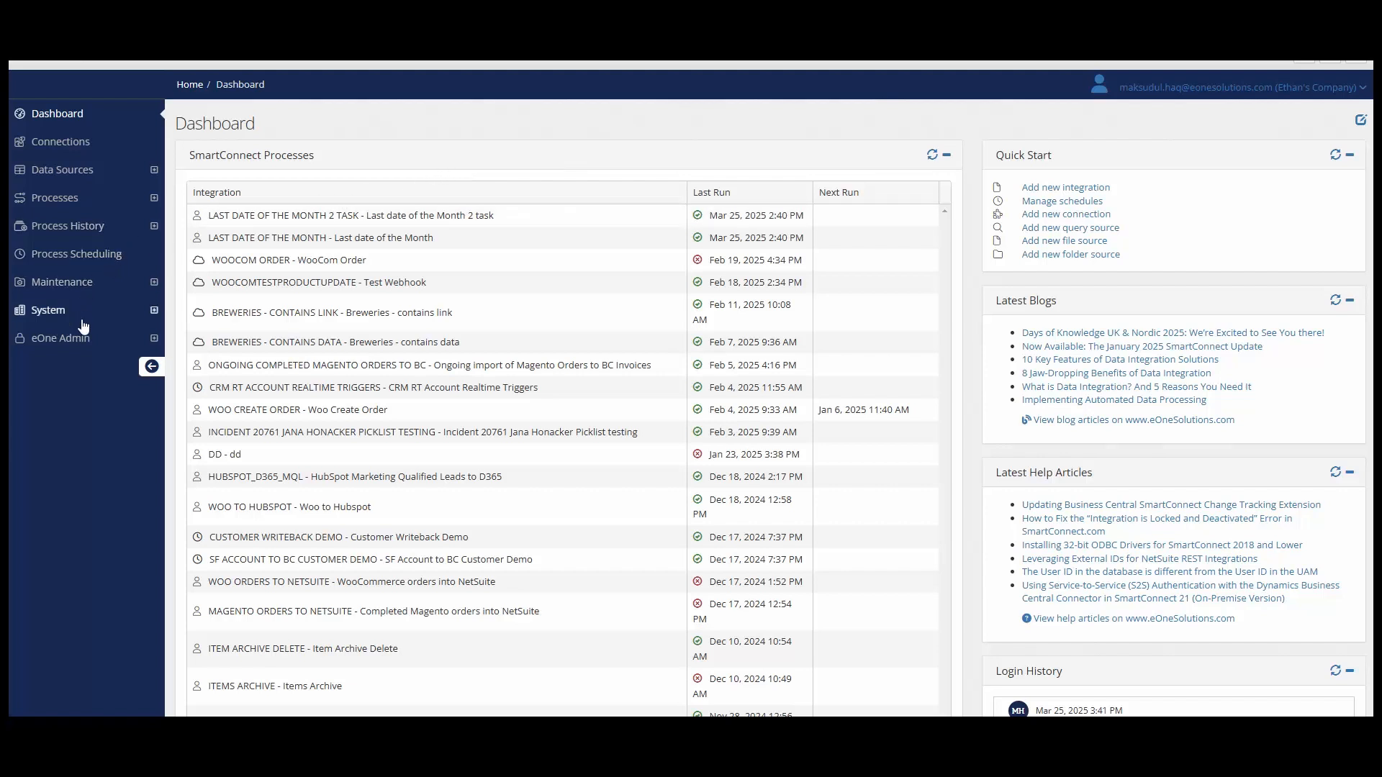
Mark the first account in the User Security list as Active, save it, and log in as that user.
left_click(156, 315)
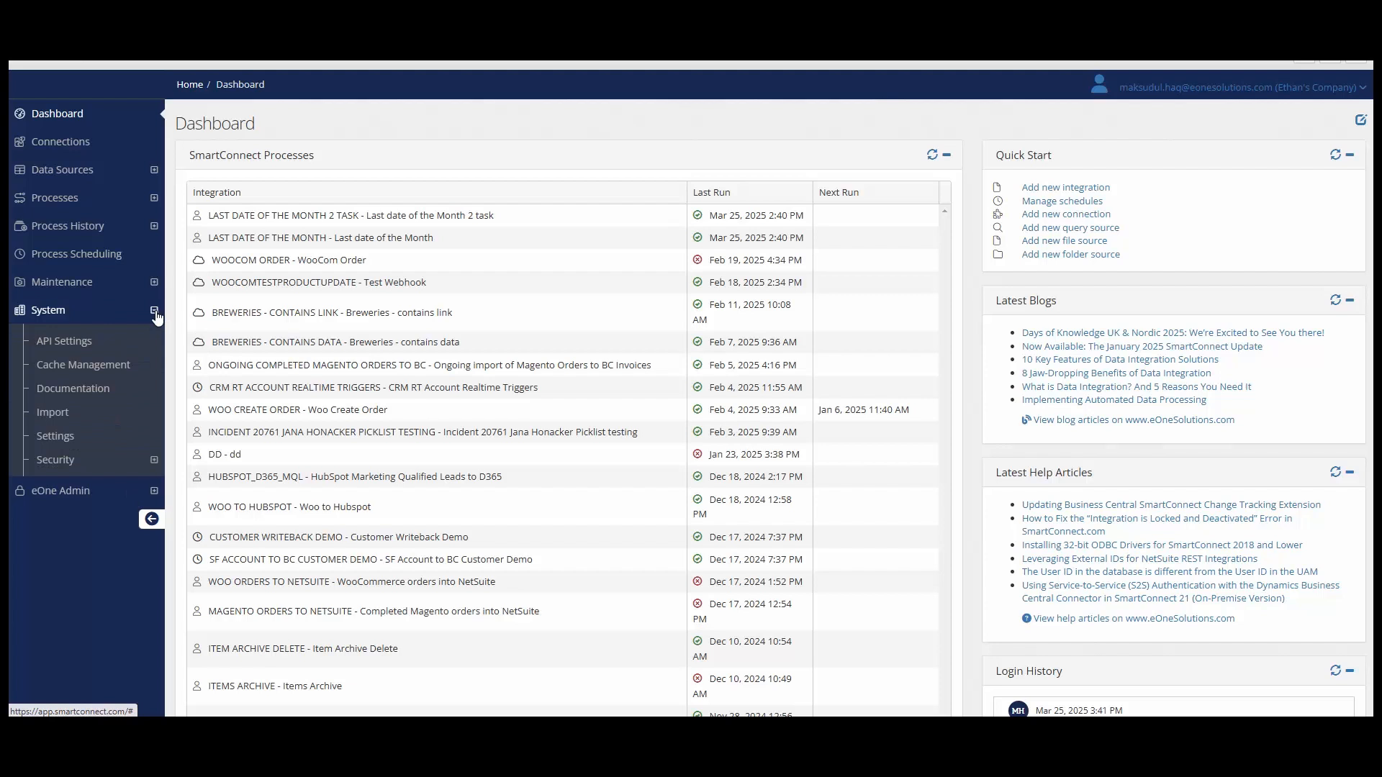
left_click(80, 464)
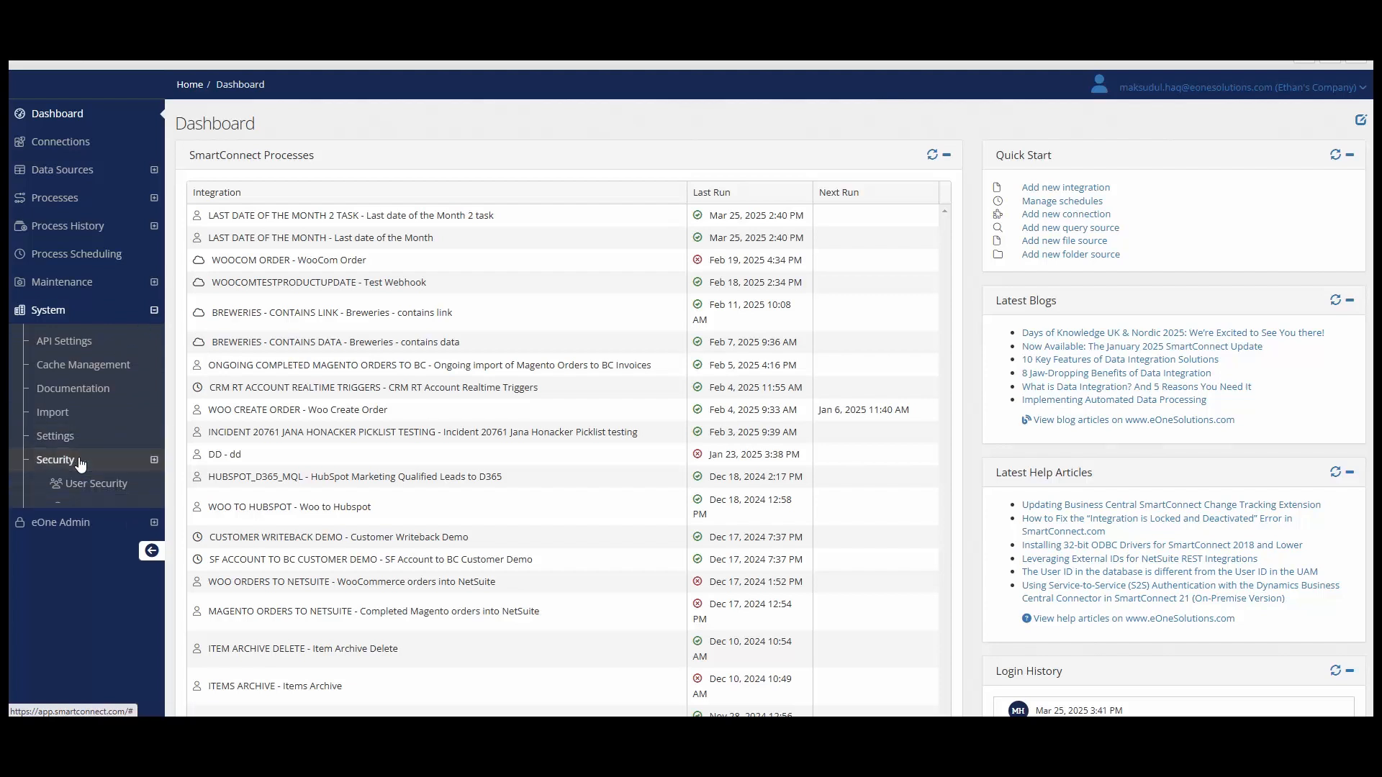
left_click(116, 493)
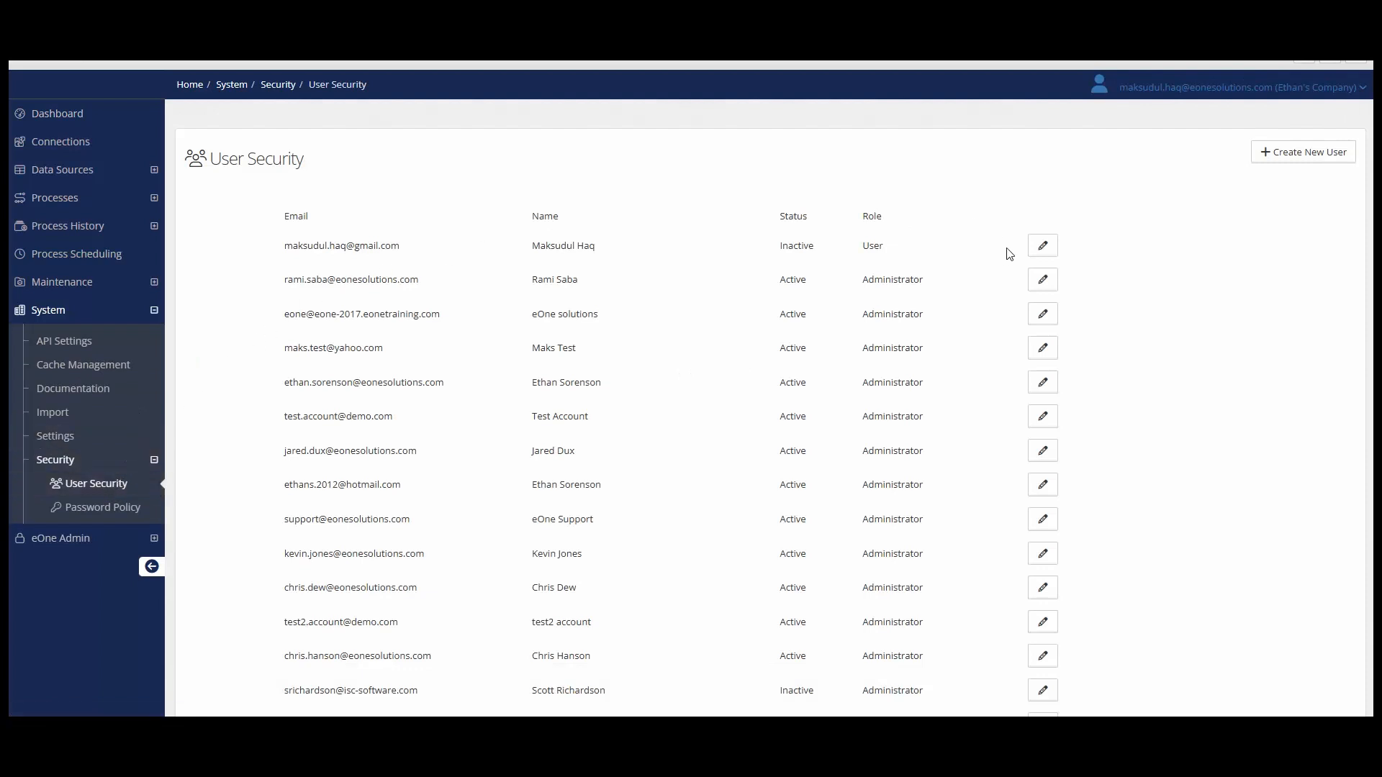
left_click(1043, 246)
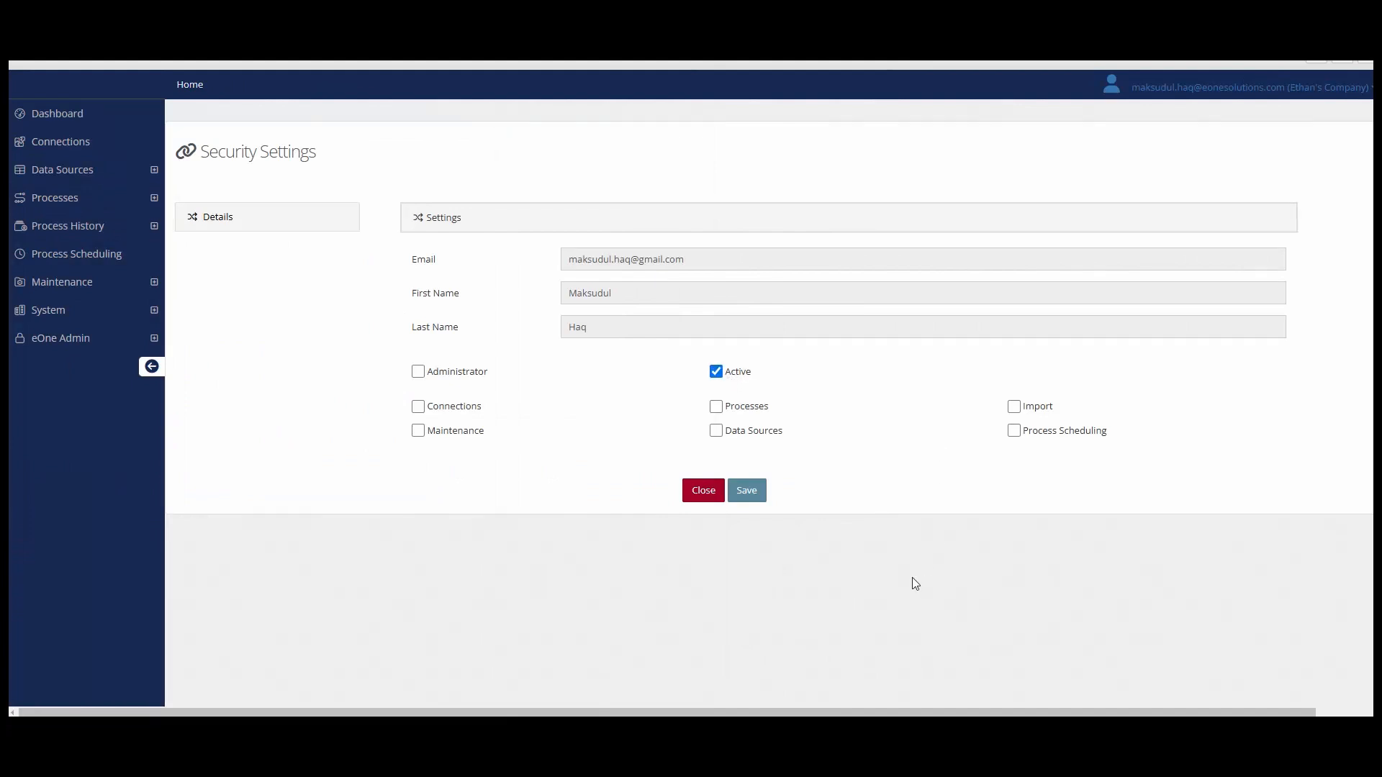
left_click(752, 492)
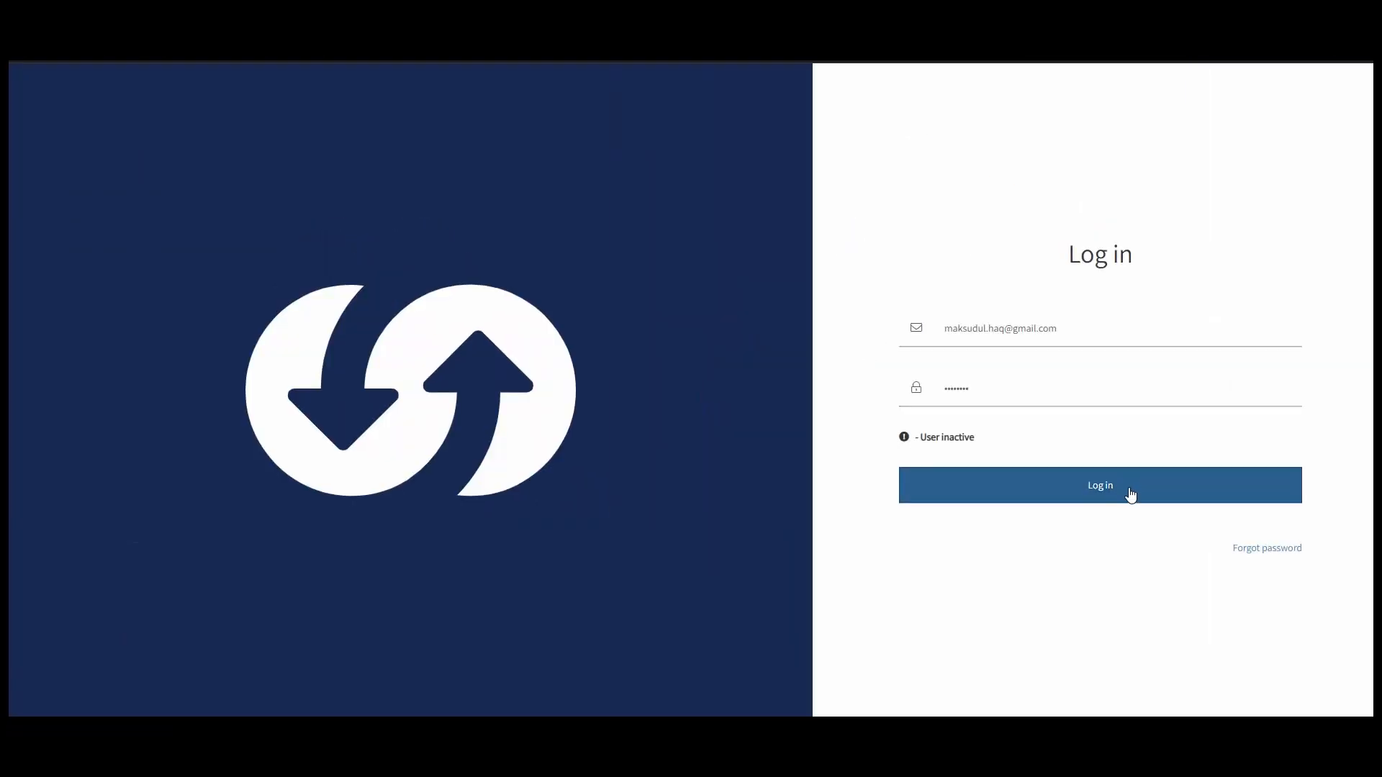
left_click(1133, 493)
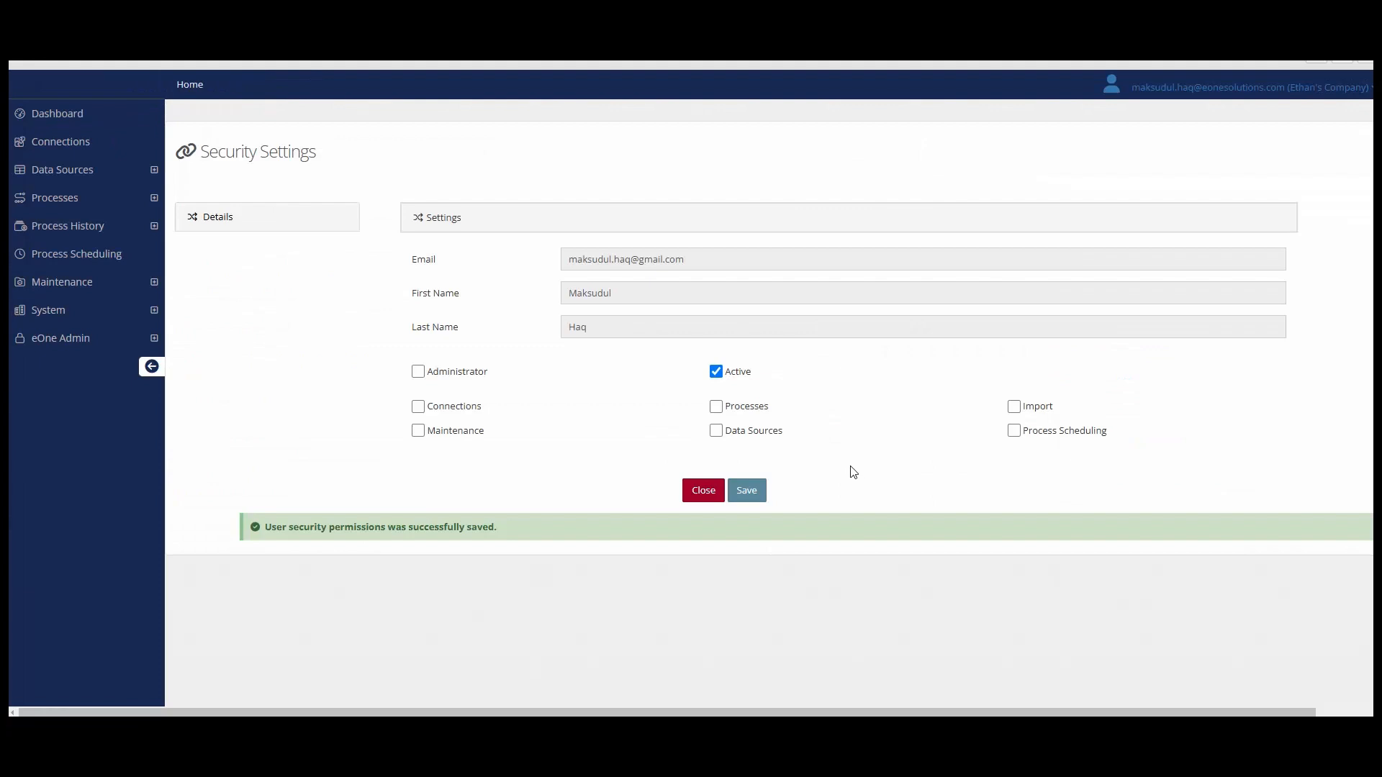
Grant the user the Processes permission, save the security settings, and log in as that user again.
left_click(717, 407)
left_click(755, 490)
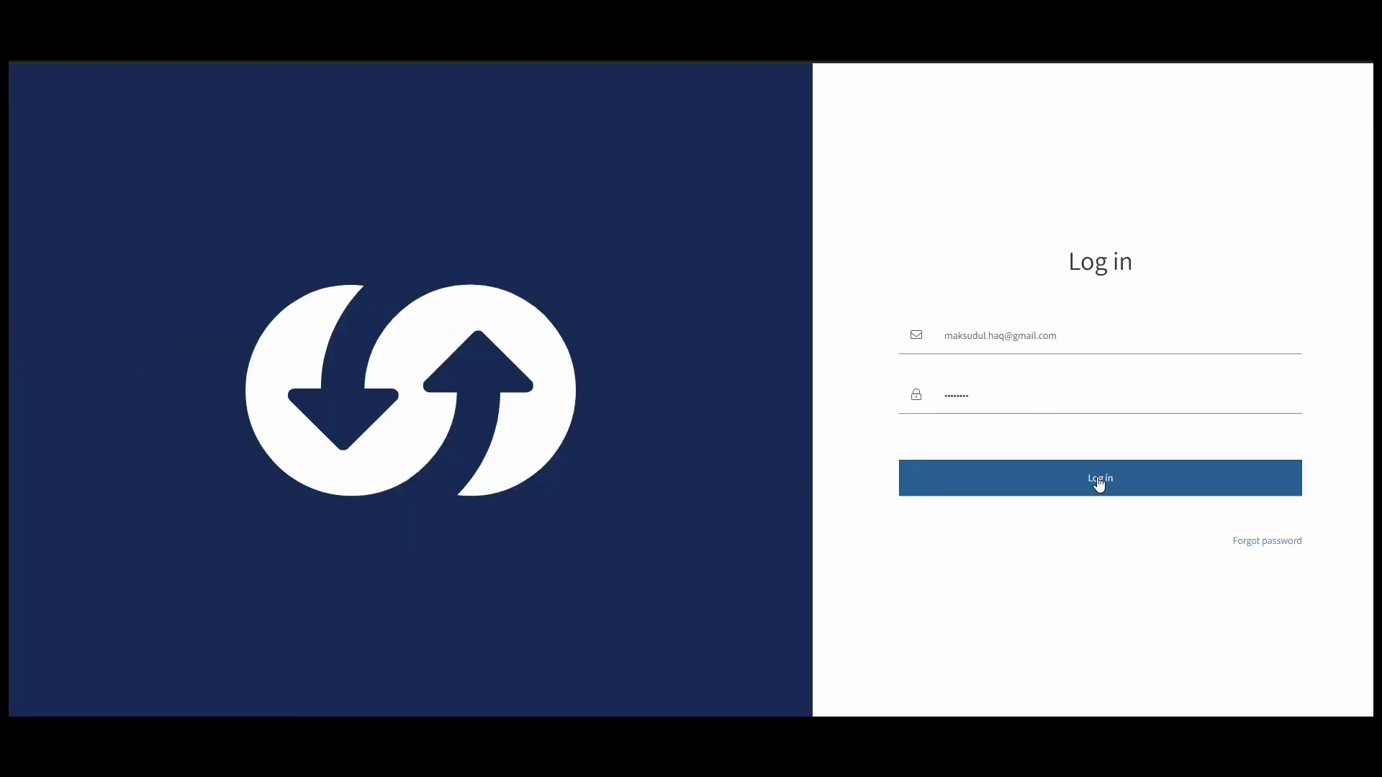
left_click(1100, 481)
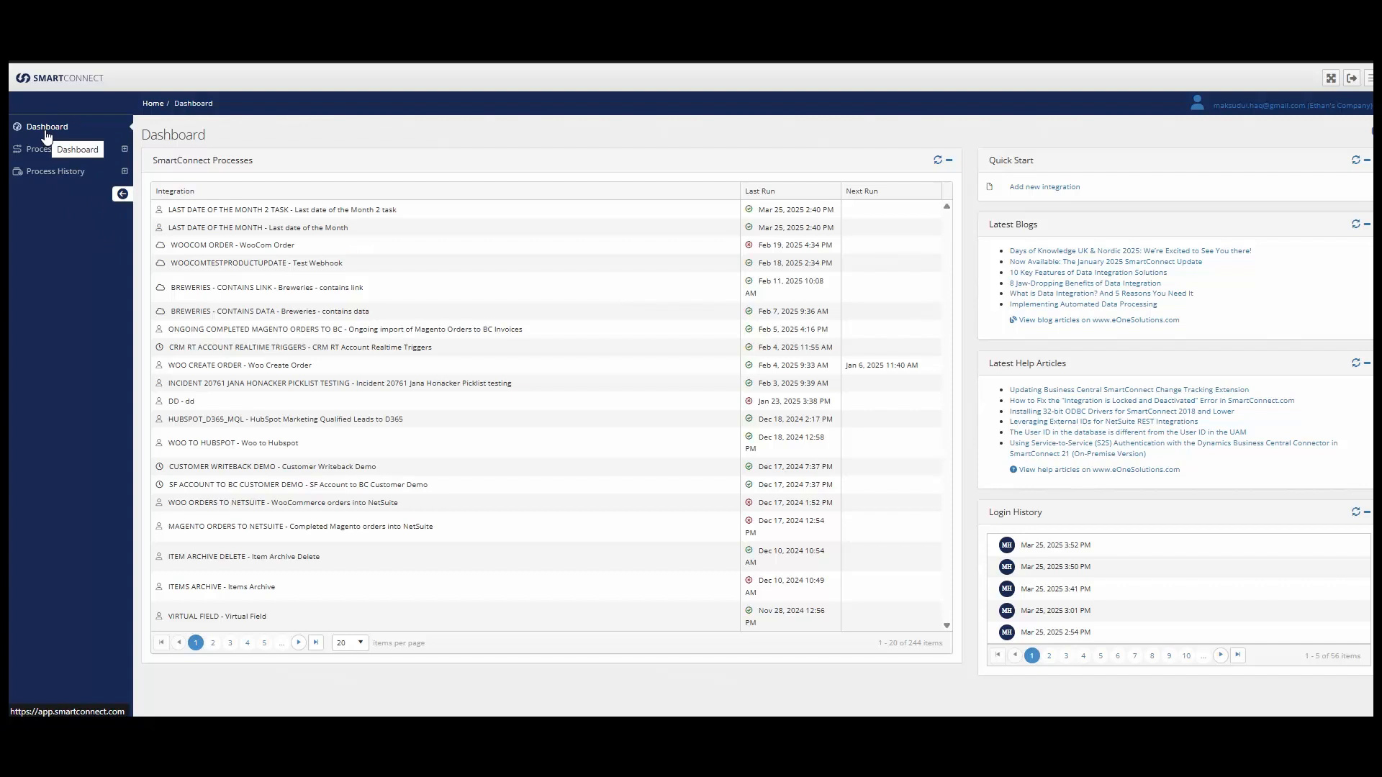
Examine the Integration Processes and Error Processing pages, and the actions offered for the Last date of the Month process.
left_click(81, 157)
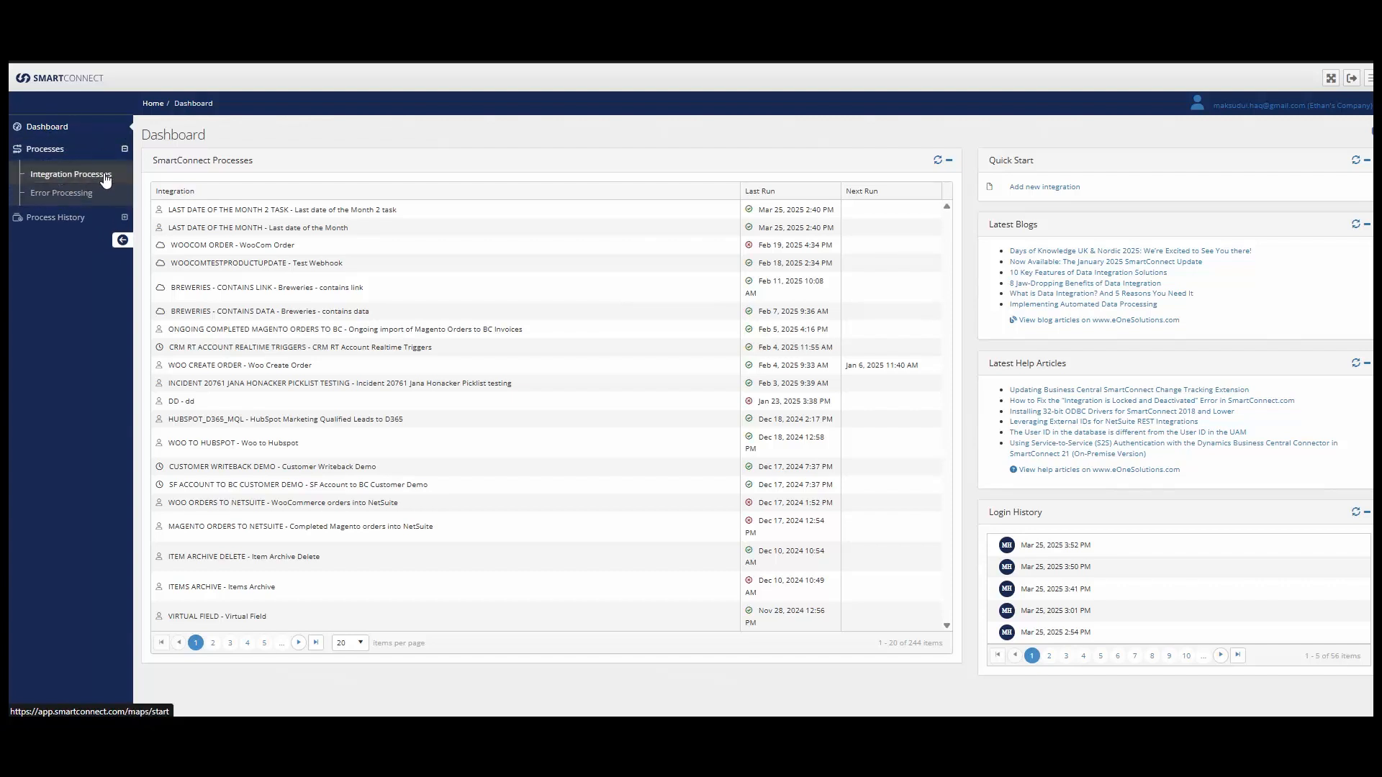
left_click(106, 177)
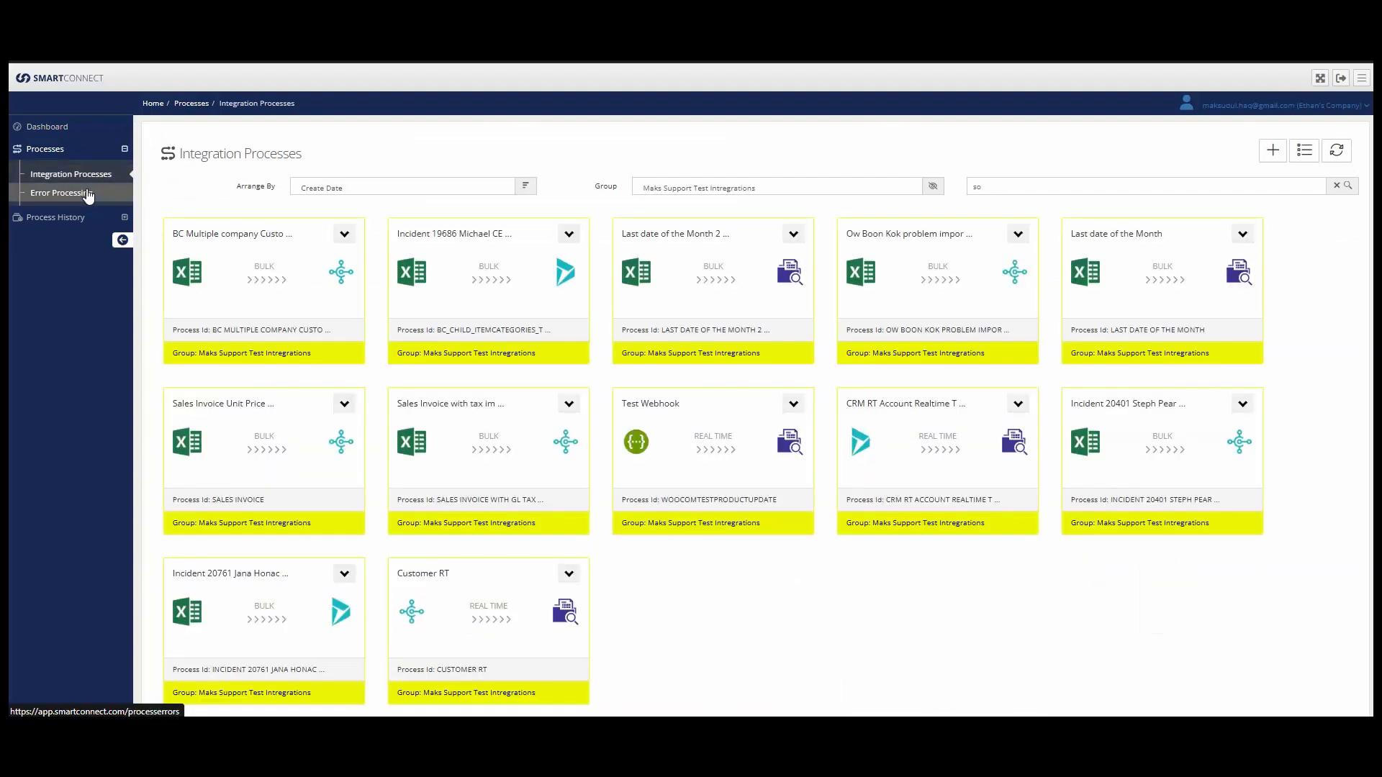
left_click(87, 195)
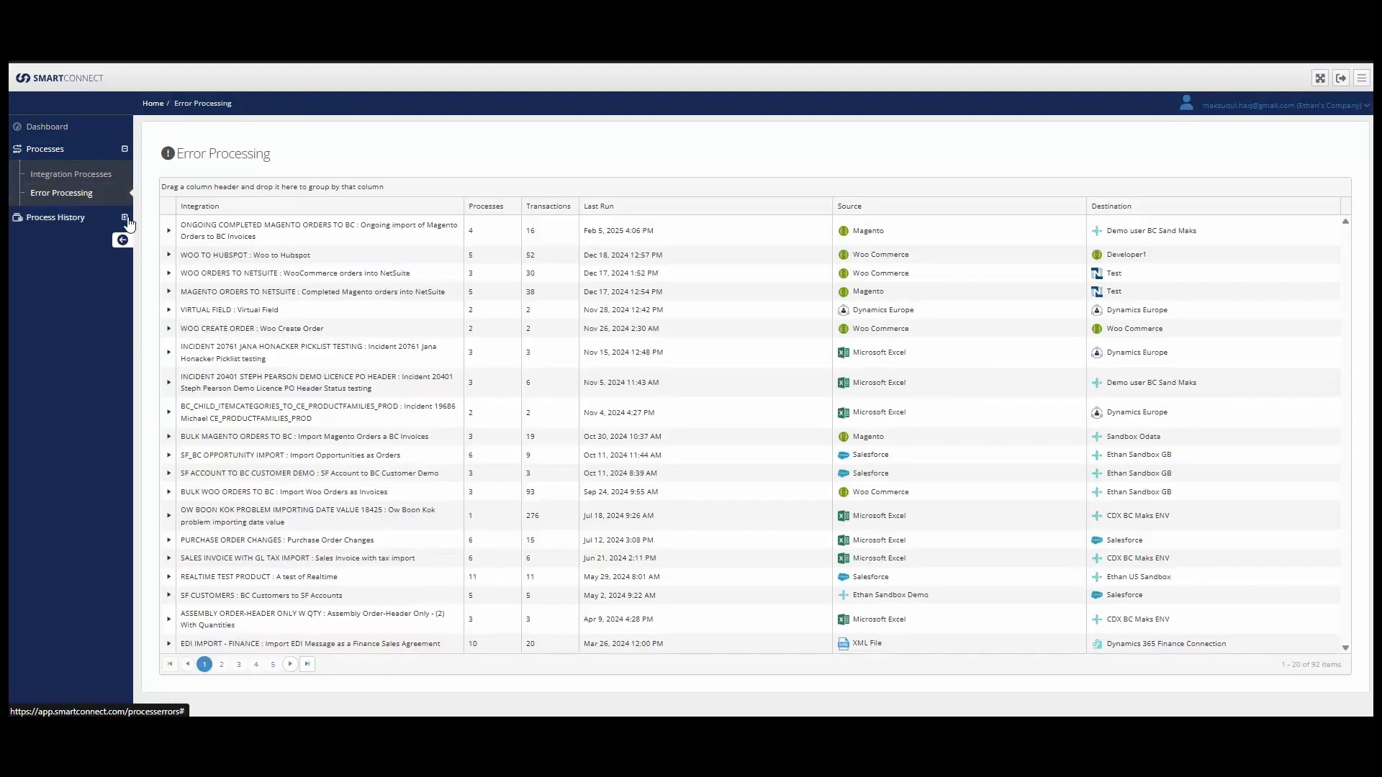
left_click(124, 218)
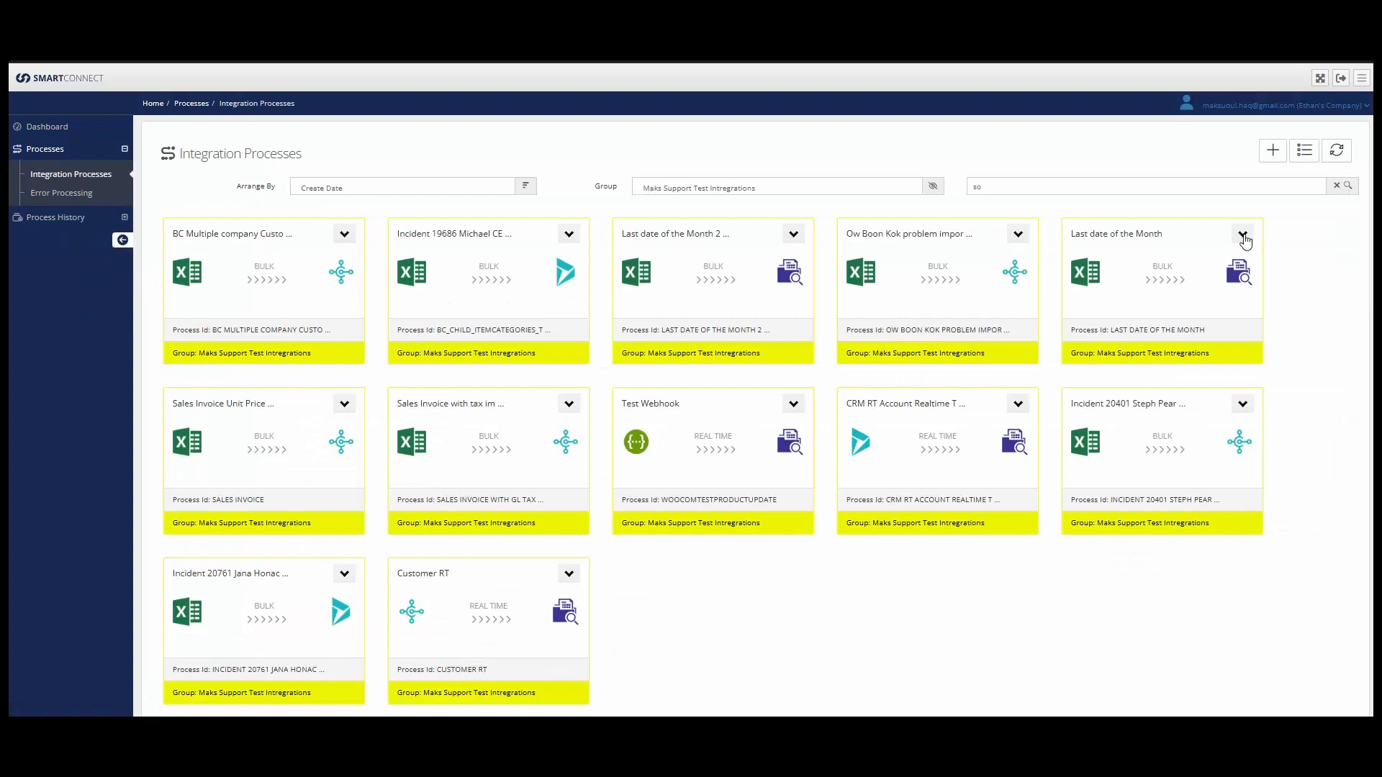
left_click(1243, 236)
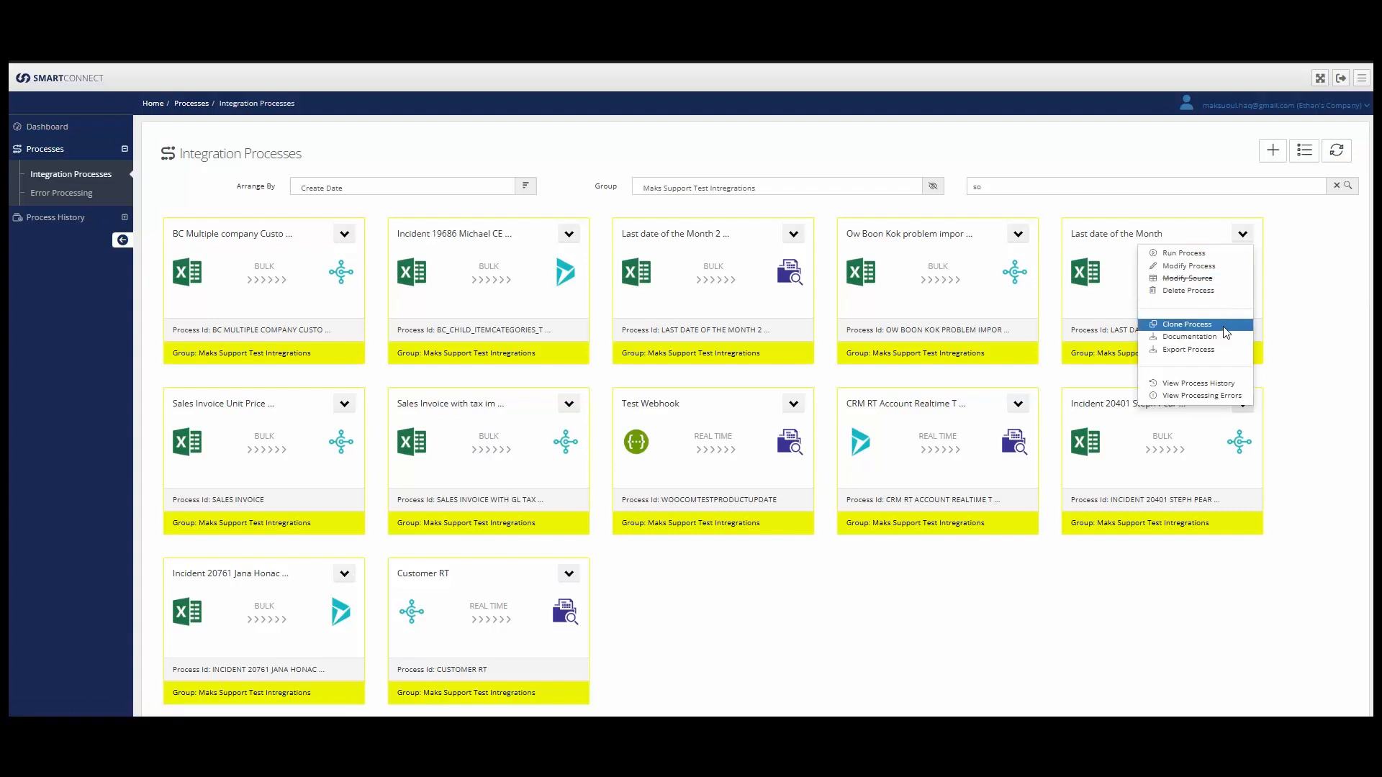
left_click(1200, 253)
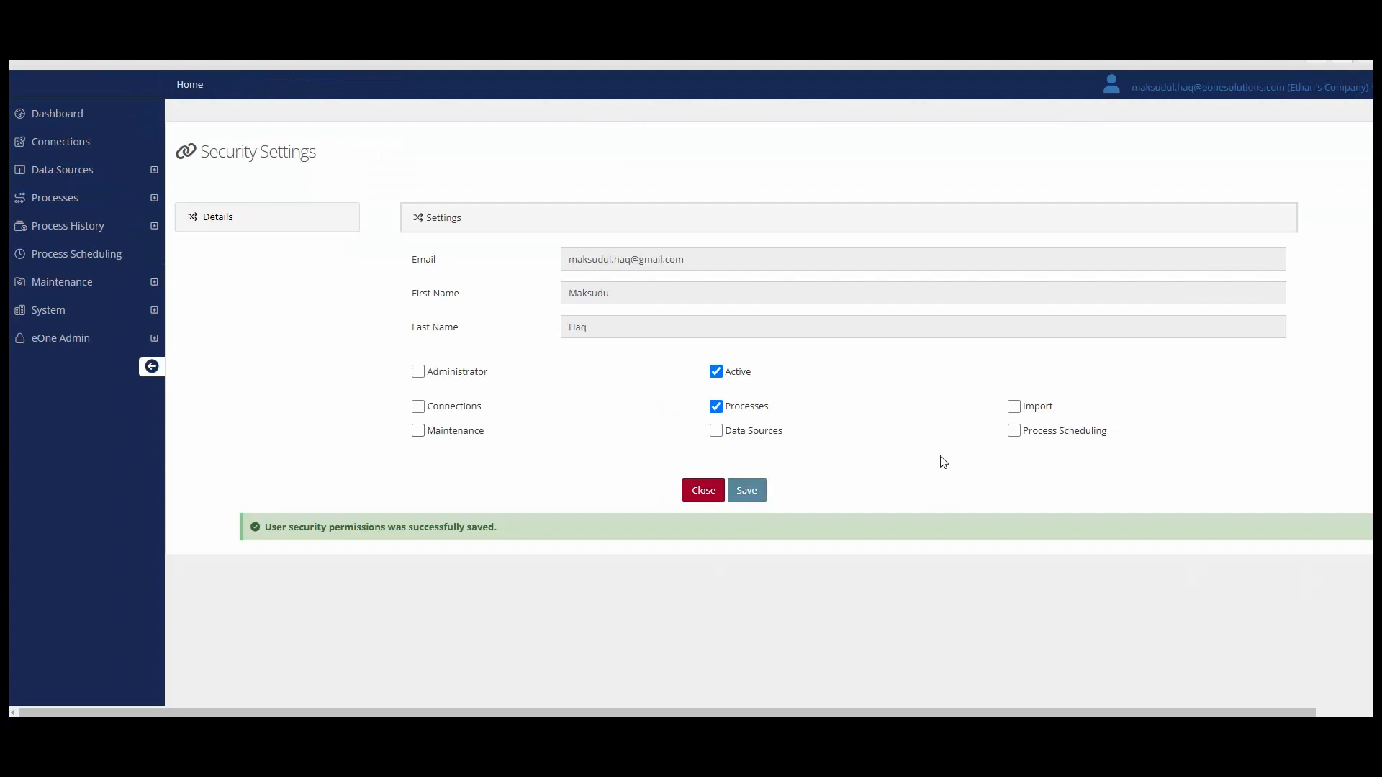
Add the Process Scheduling permission to the user and open the integration schedules as that user.
left_click(1015, 431)
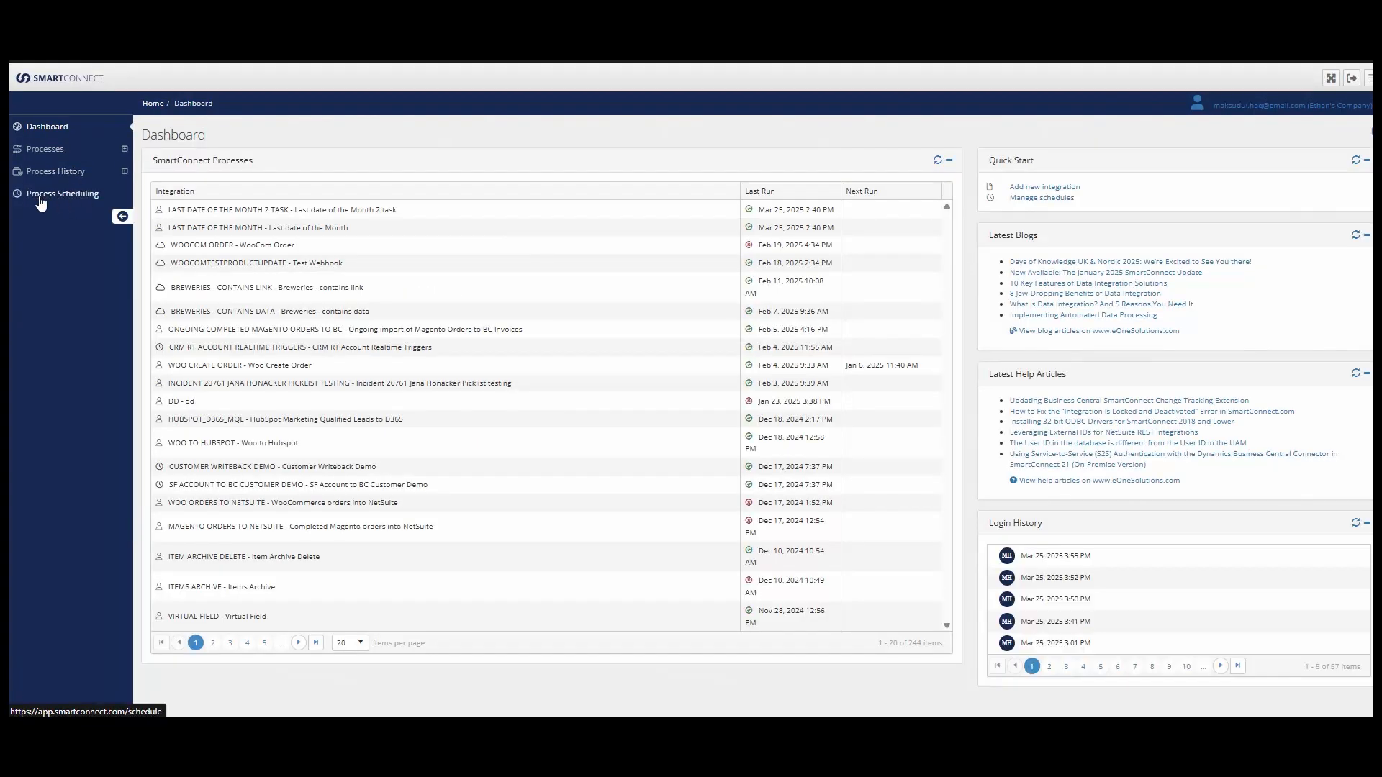
left_click(86, 200)
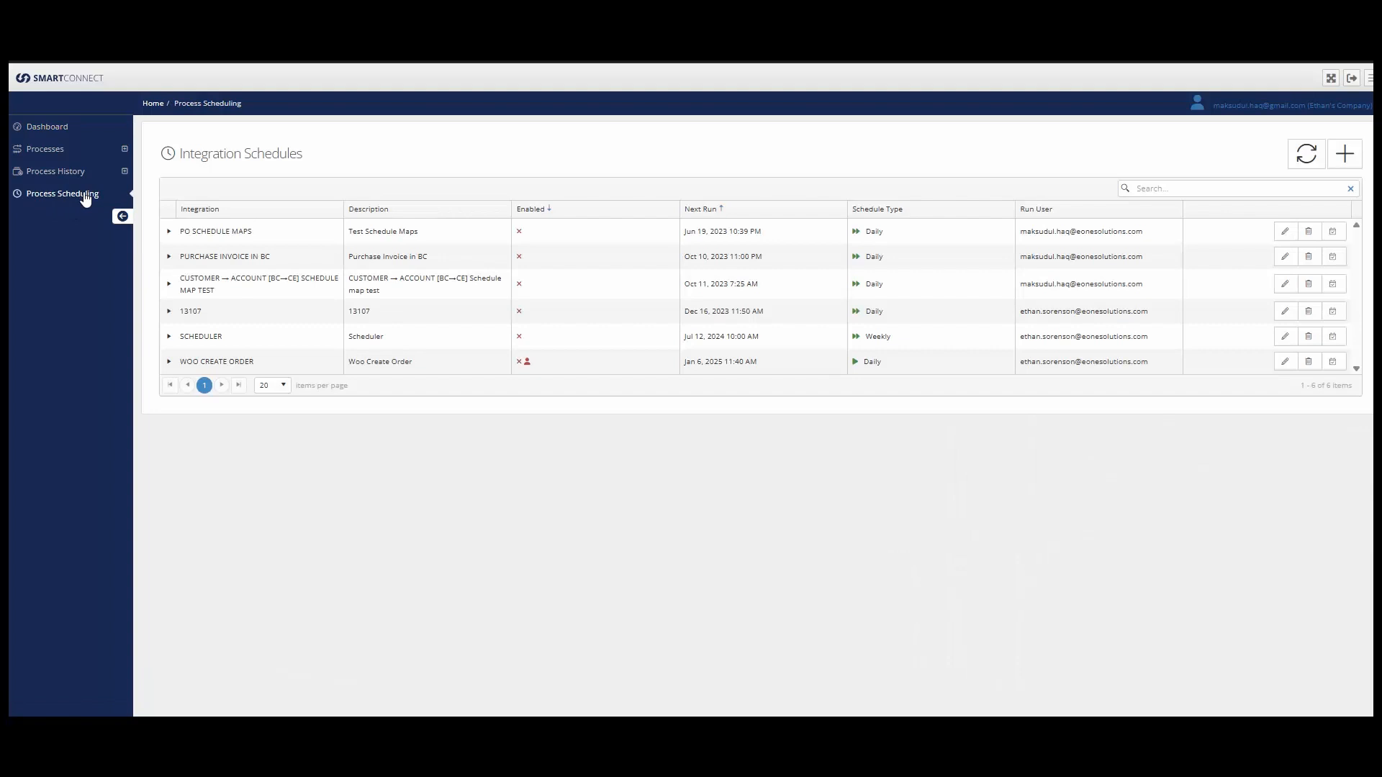
Examine the run history of PO SCHEDULE MAPS and the start time choices in its schedule settings.
left_click(167, 233)
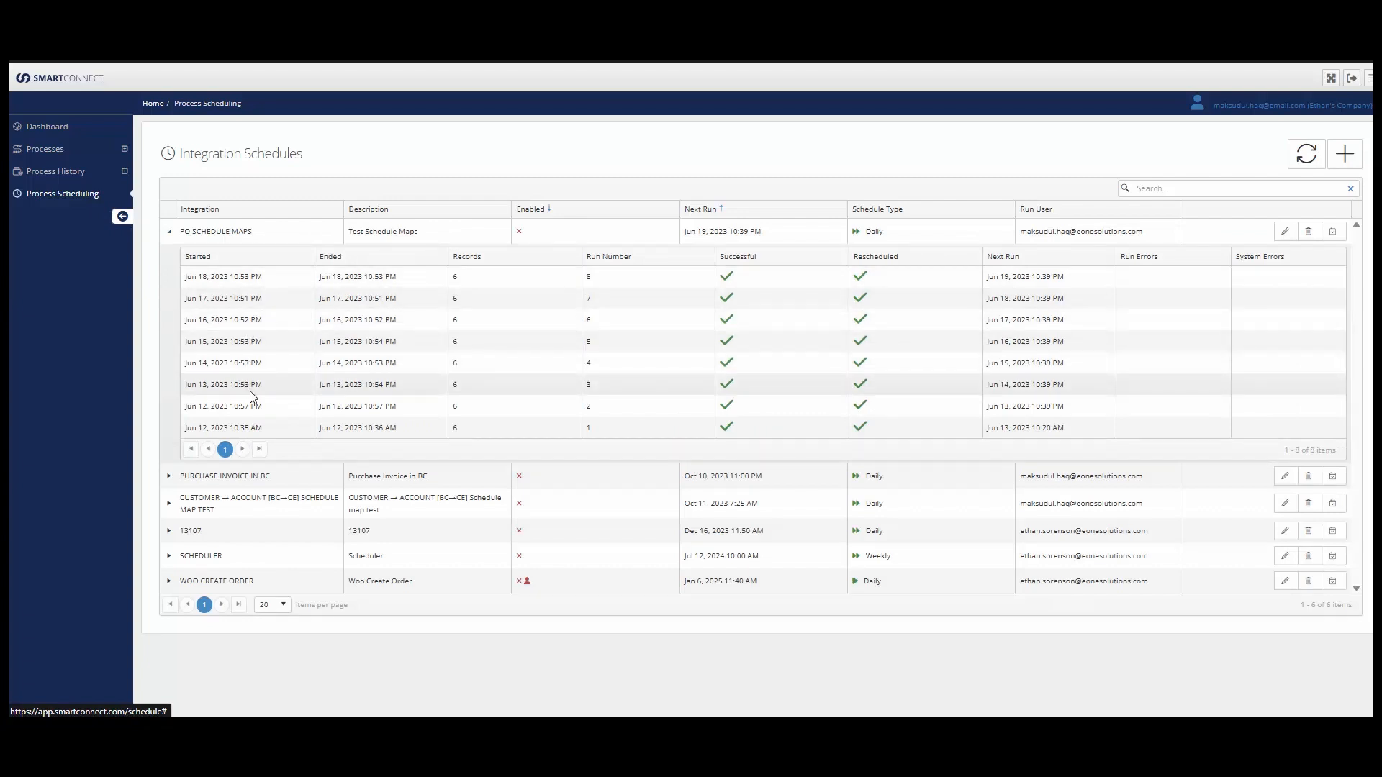
left_click(1285, 234)
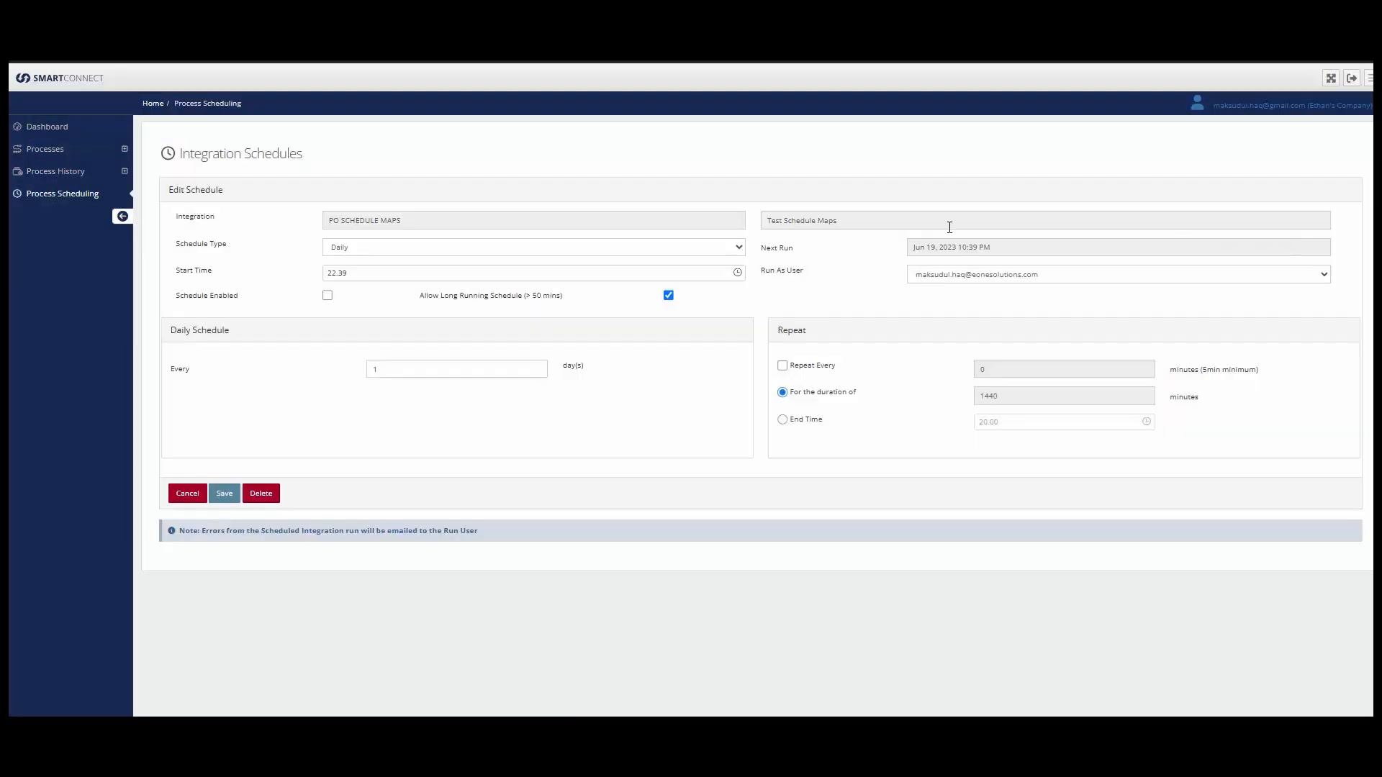
left_click(737, 273)
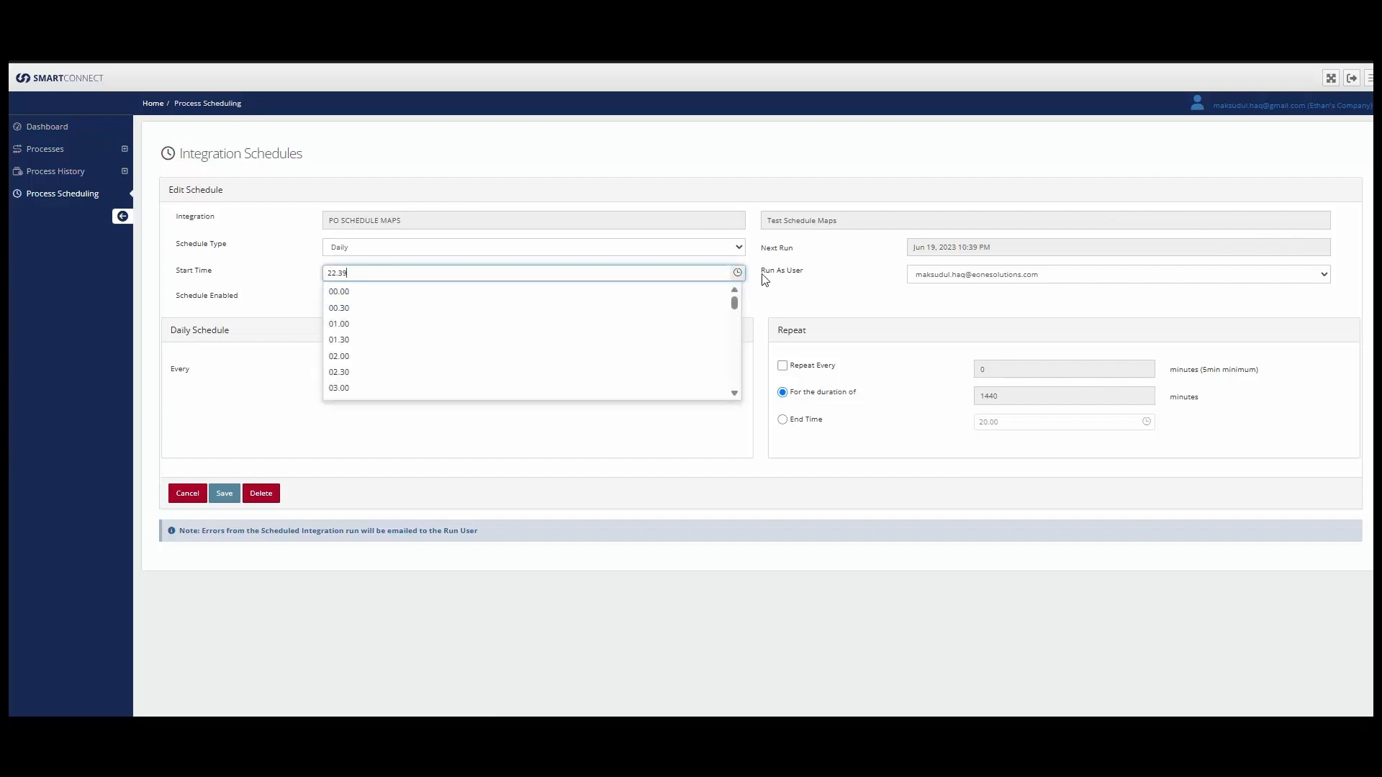
left_click(824, 290)
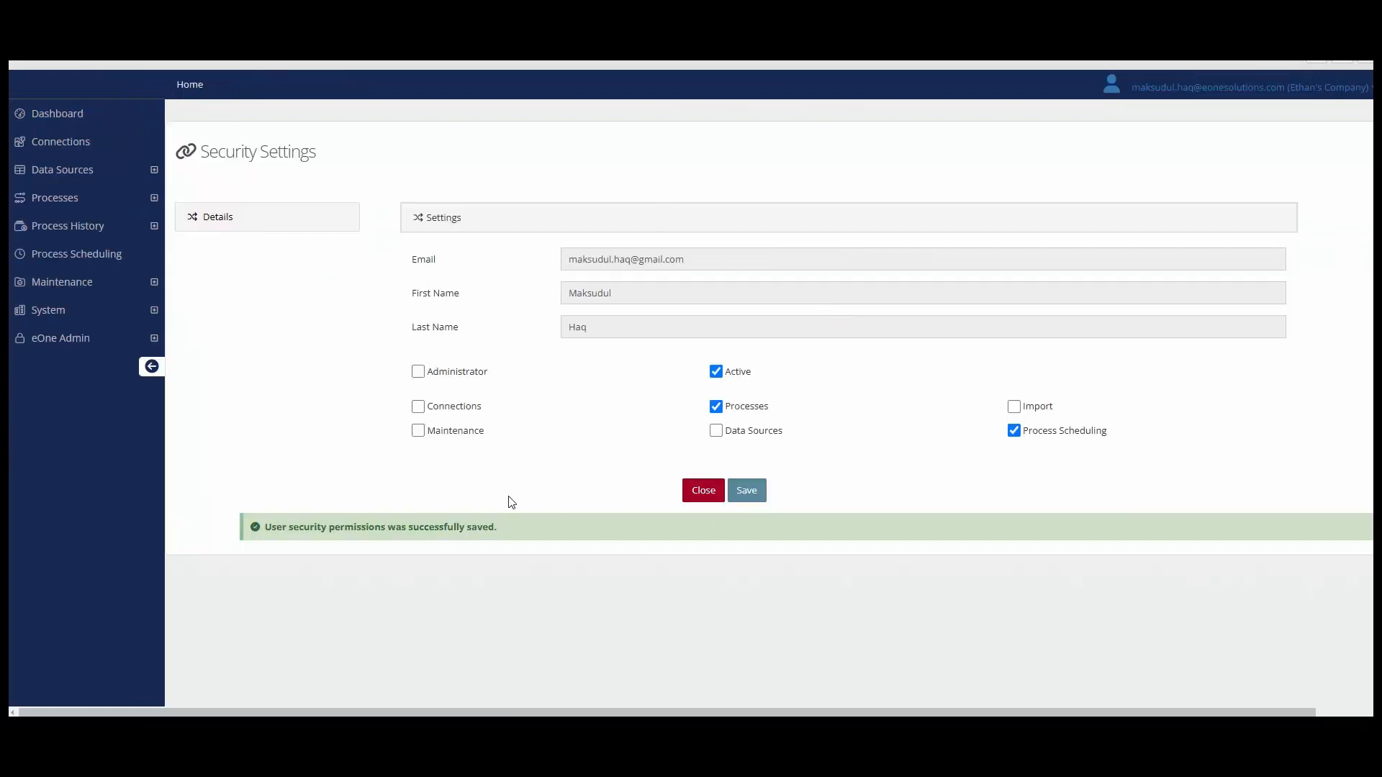
Add the Maintenance permission to the user and save the security settings.
left_click(420, 434)
left_click(756, 493)
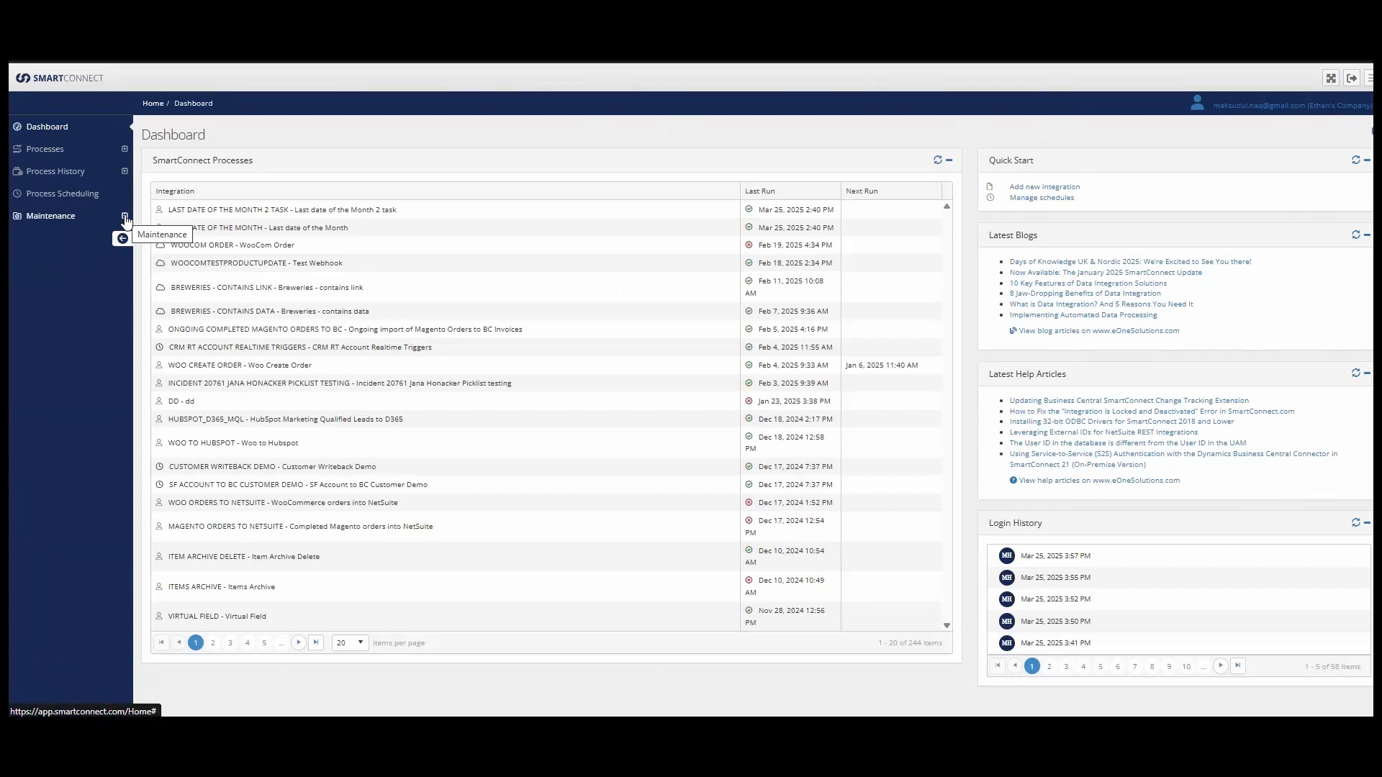
Look through the Maintenance pages for Global Variables, Global Rolling Columns, Integration Groups, REST Services and Translation Tables as the restricted user.
left_click(126, 218)
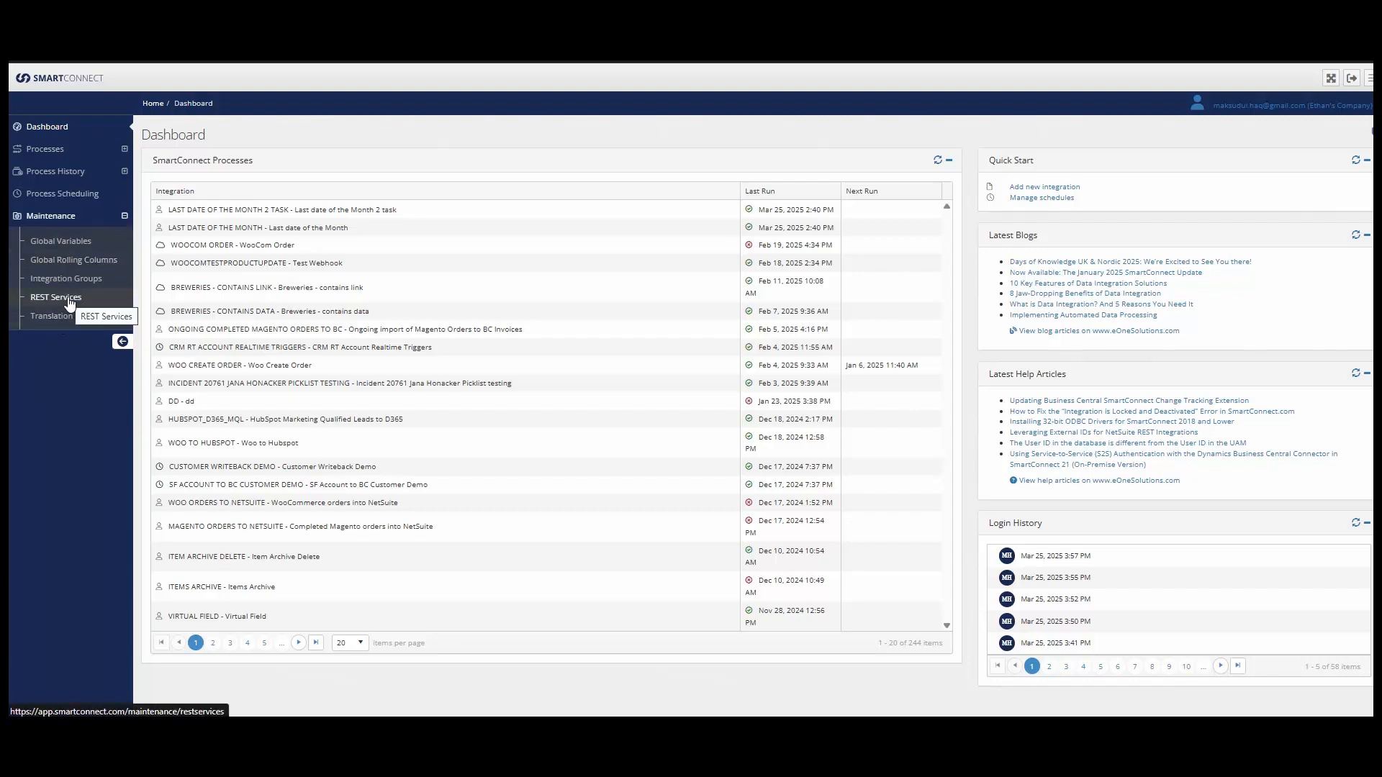
left_click(85, 242)
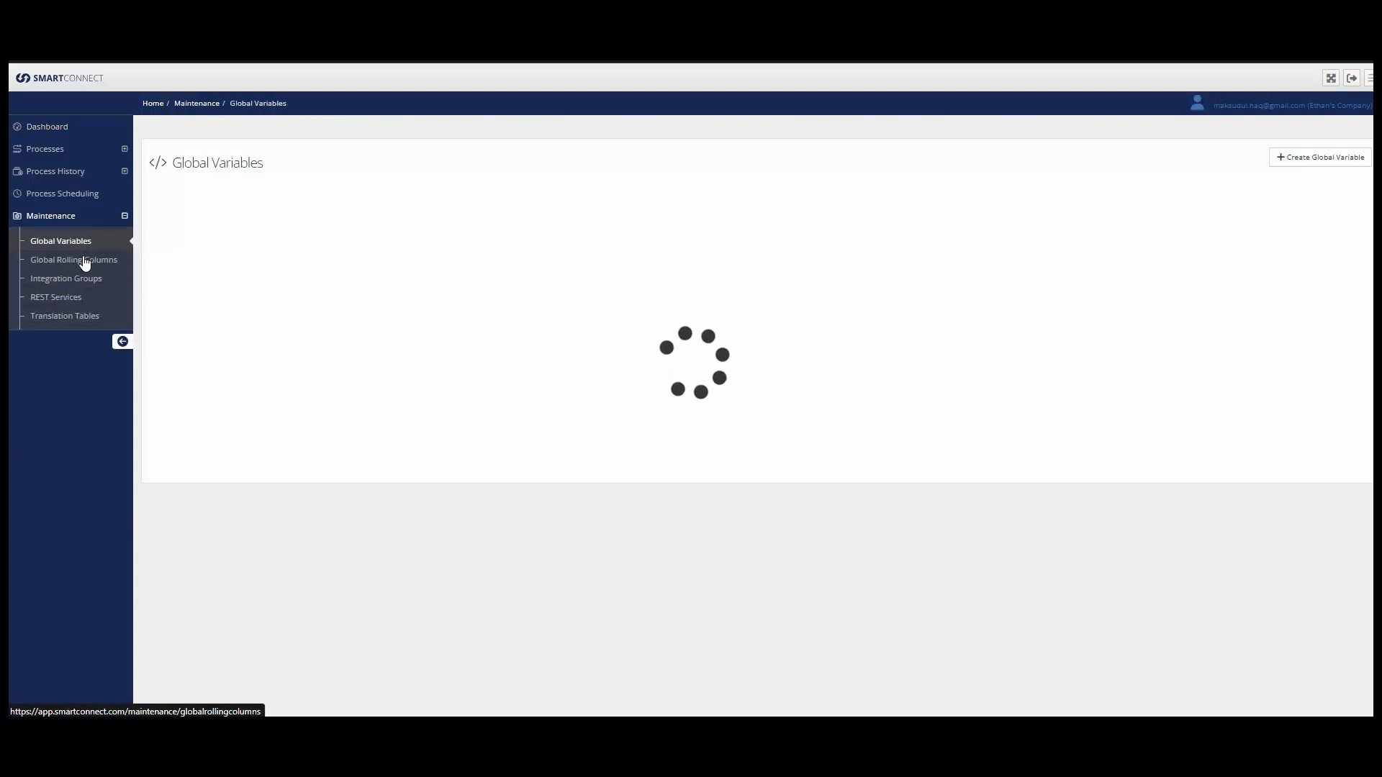
left_click(82, 264)
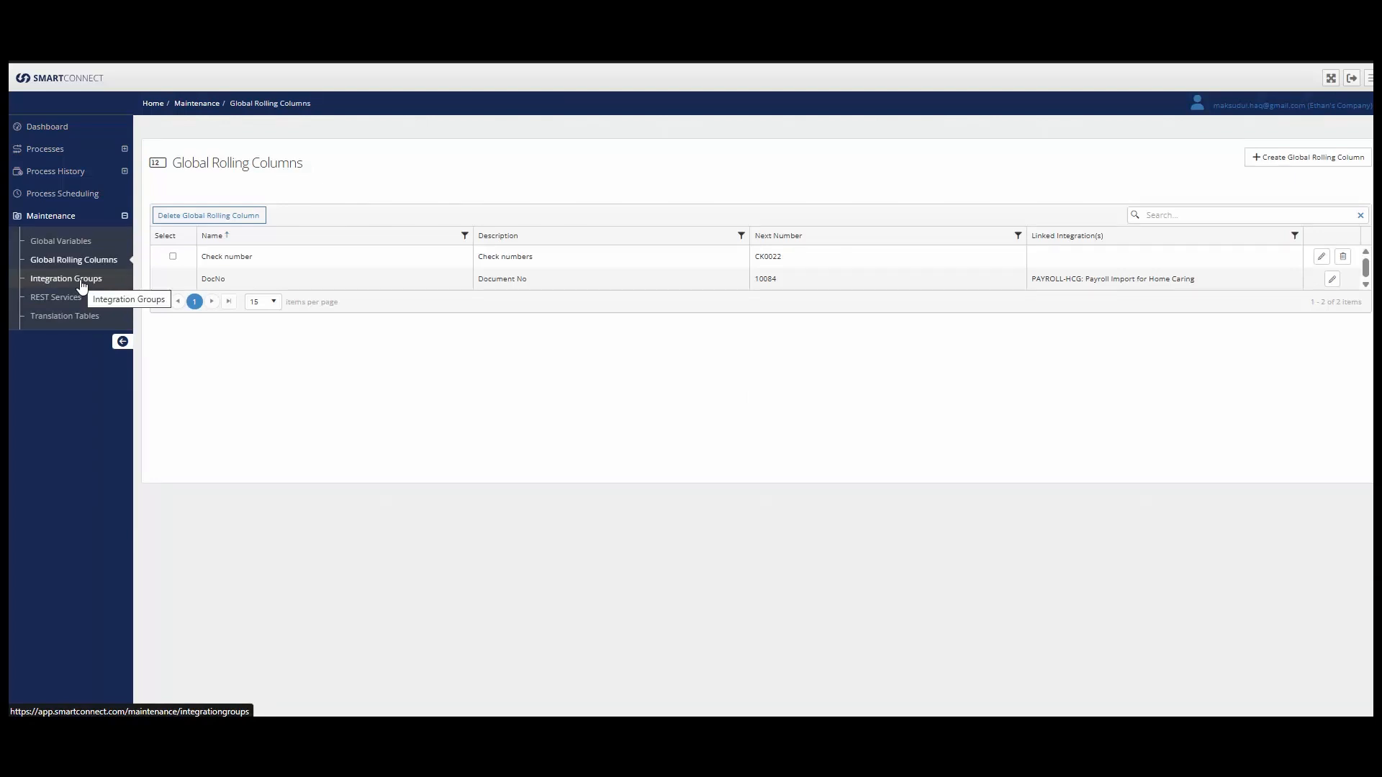
left_click(82, 282)
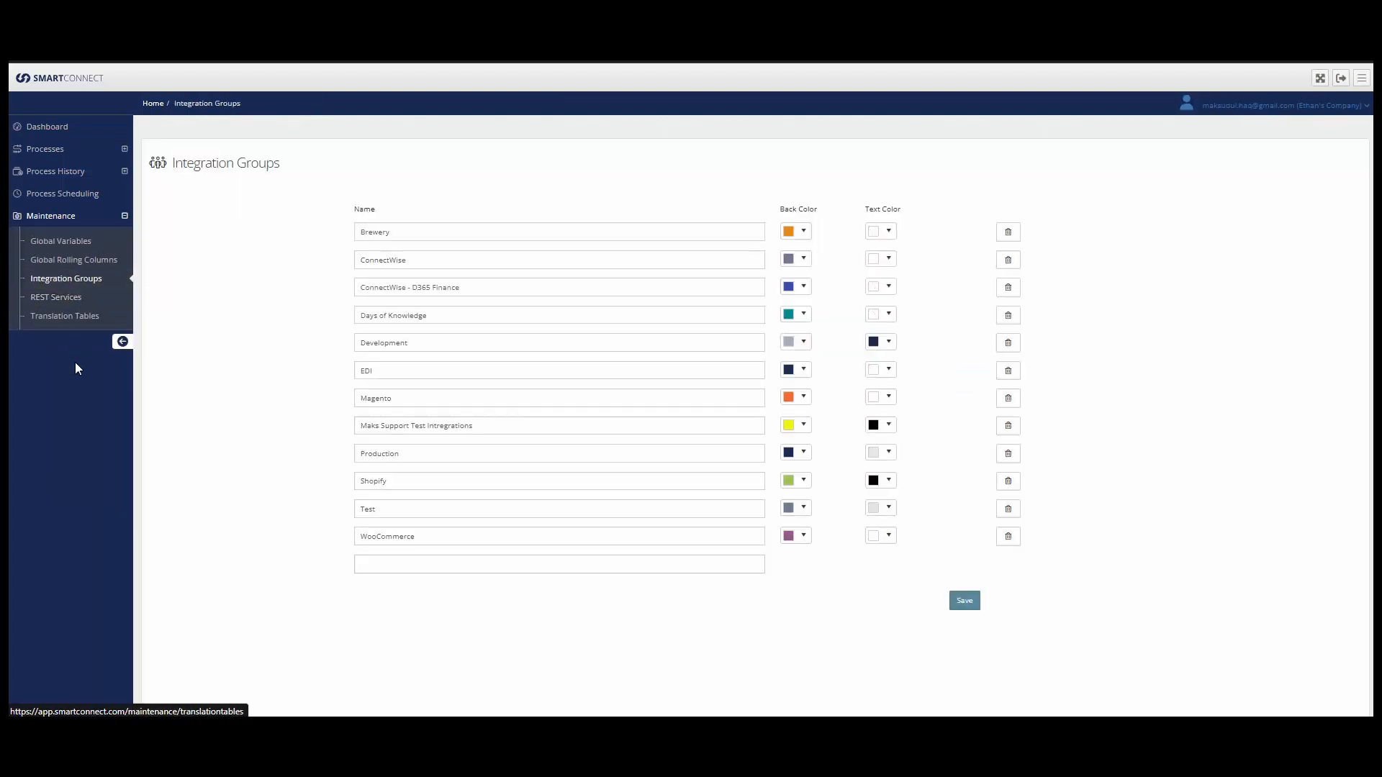
left_click(72, 298)
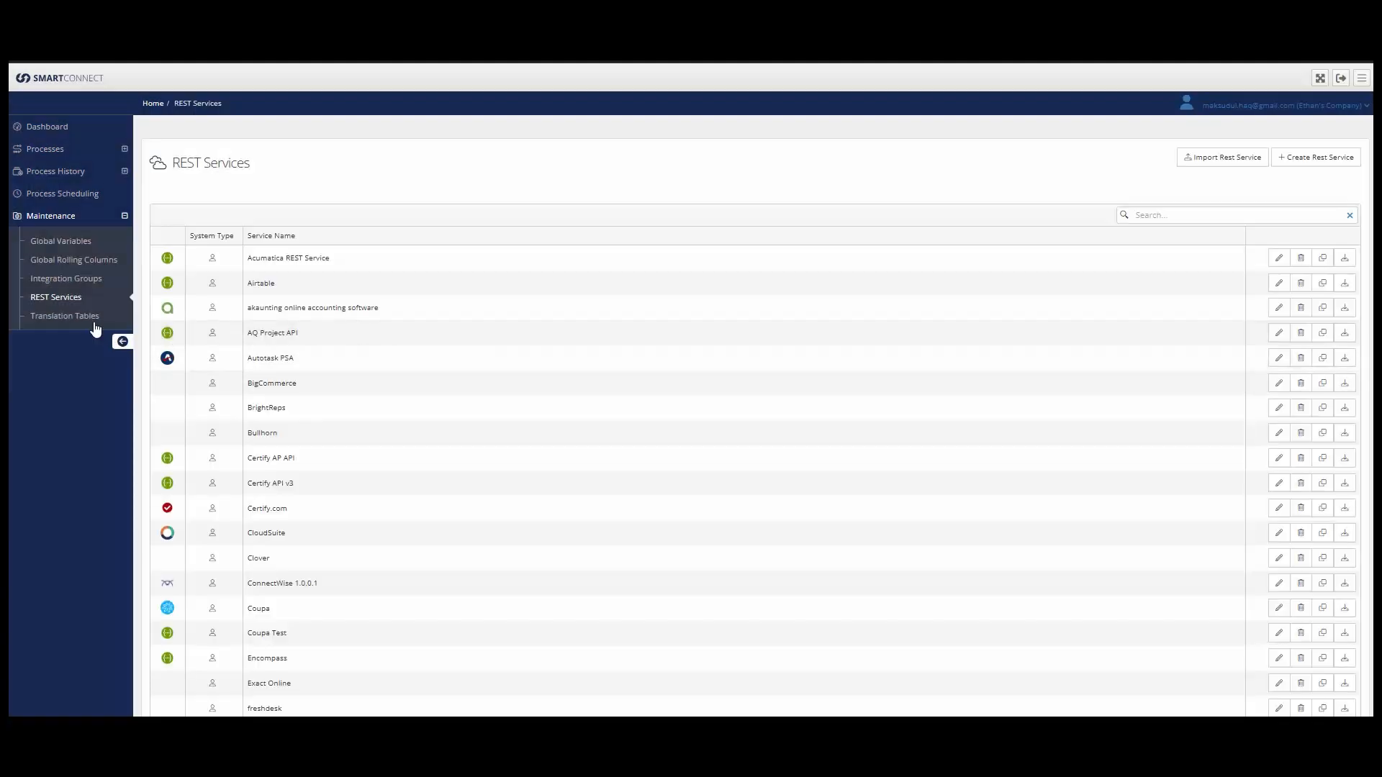
left_click(72, 317)
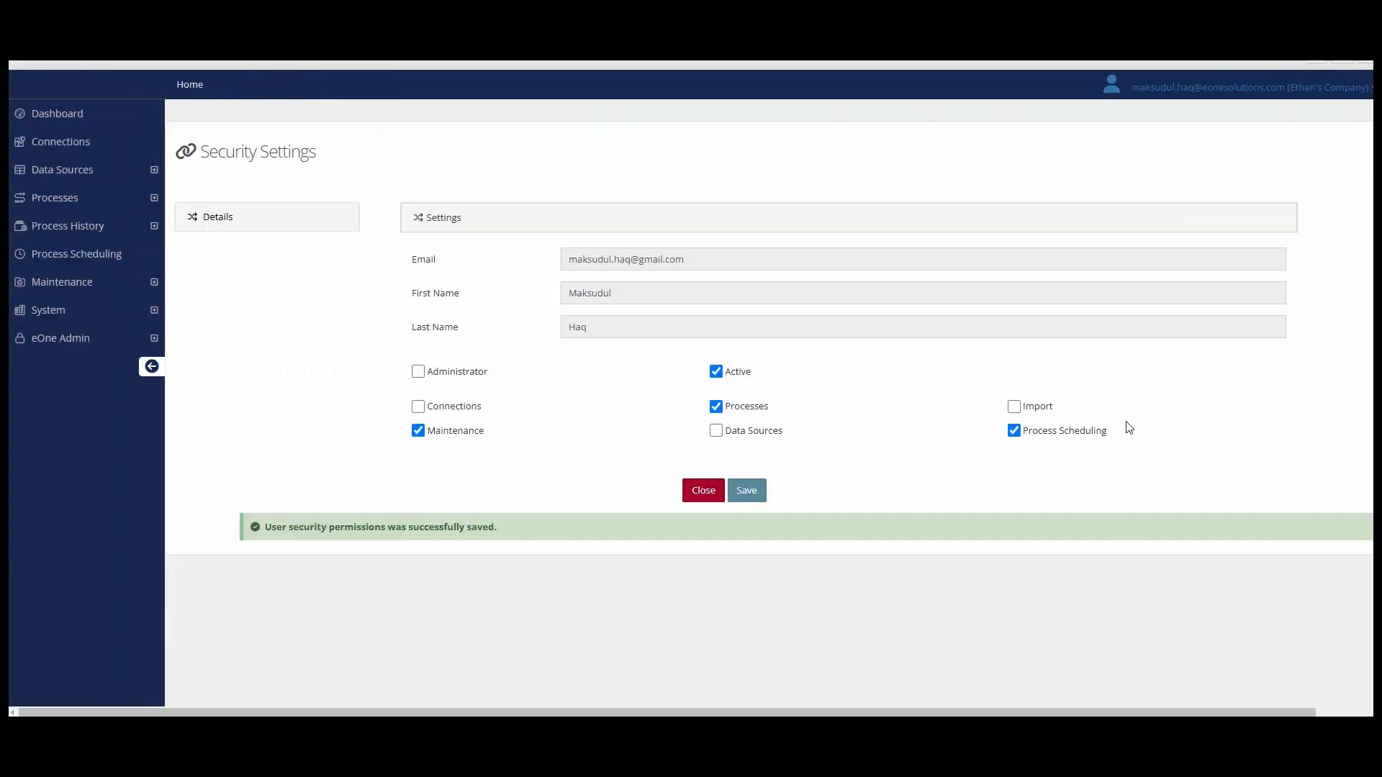
Select Import and Data Sources for the user, and make the user an Administrator.
left_click(1016, 408)
left_click(718, 432)
left_click(418, 371)
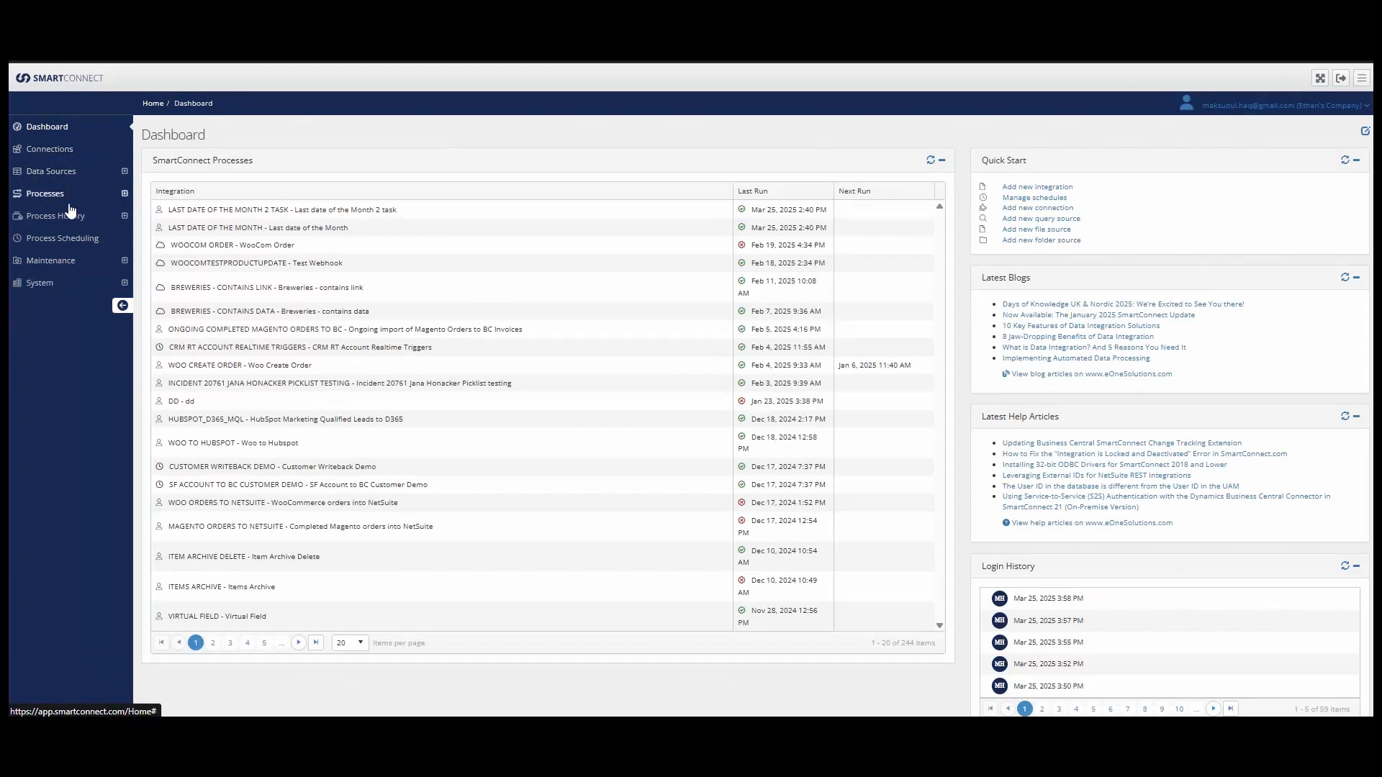
Check the System and Security options available to the user as an administrator.
left_click(60, 285)
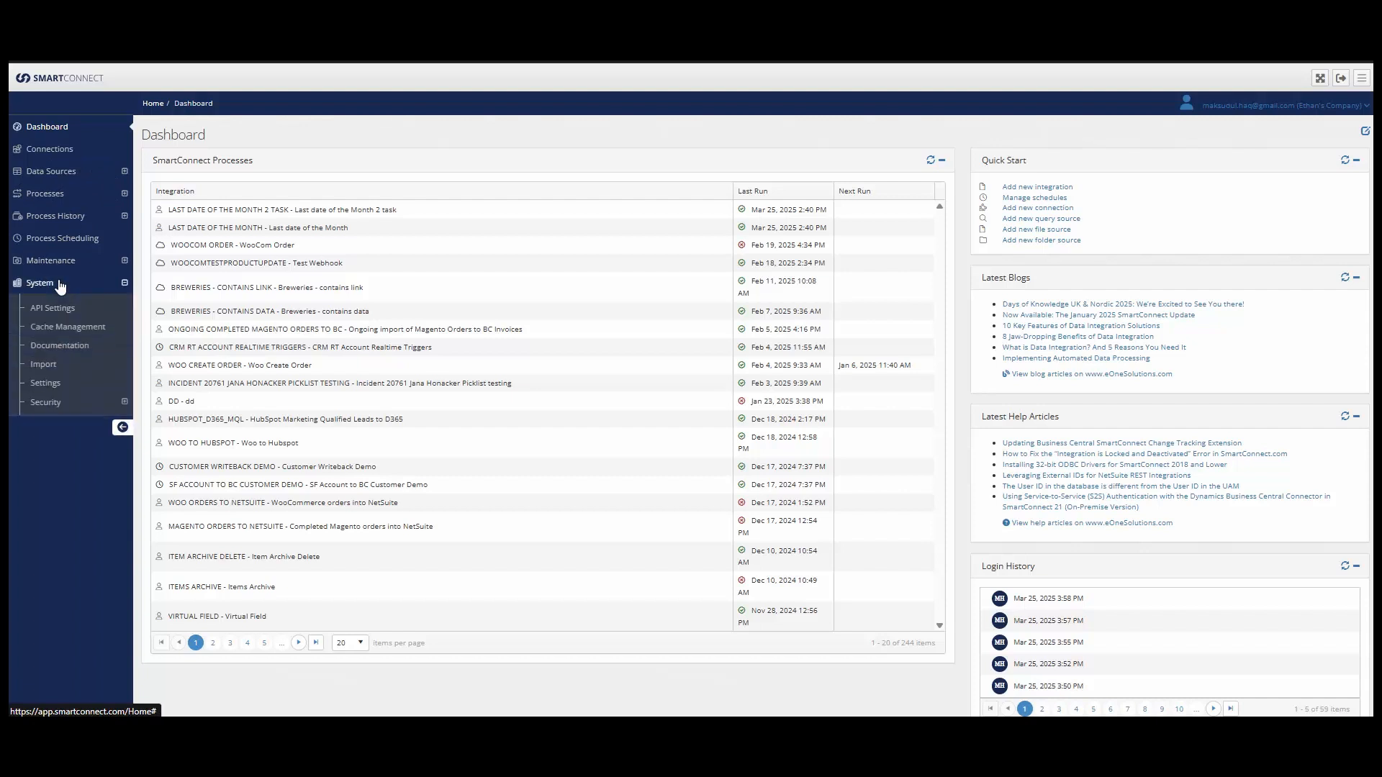
left_click(60, 404)
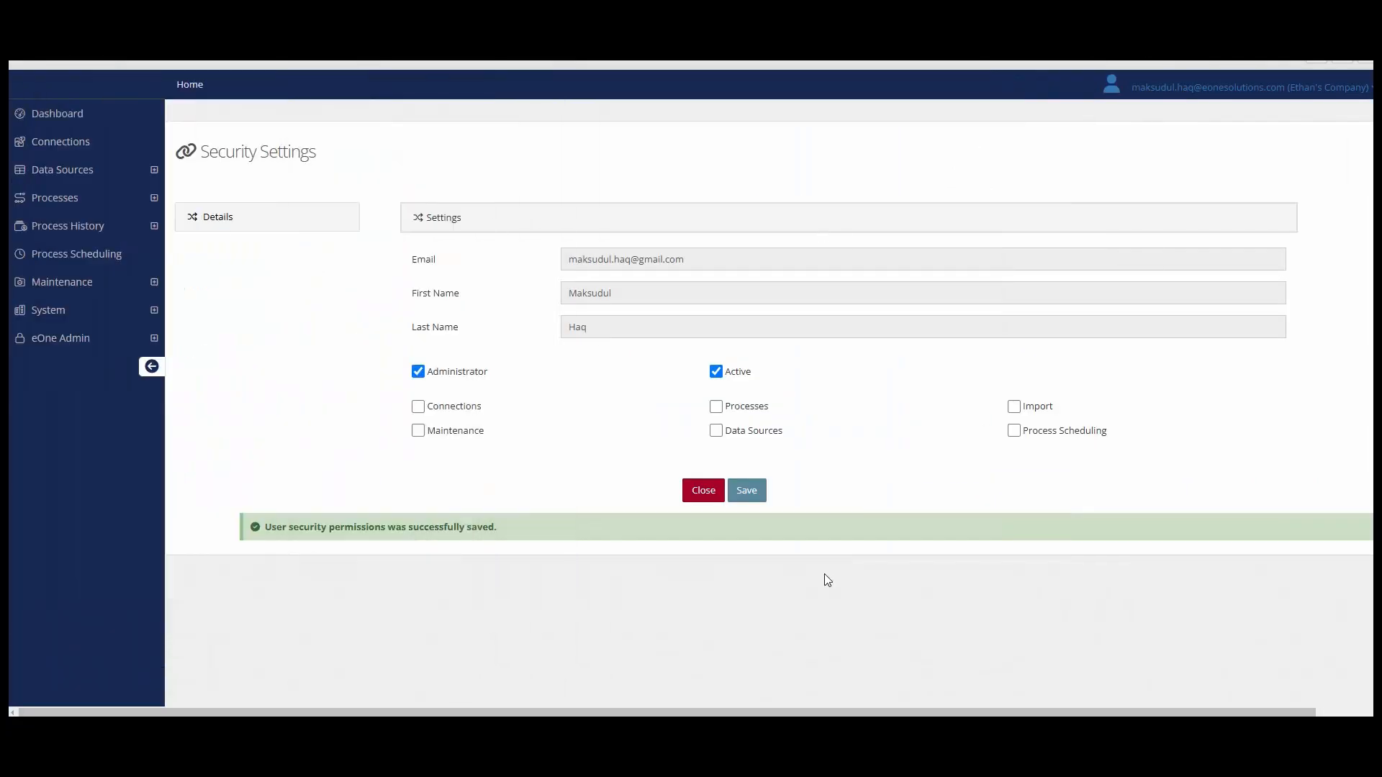
Remove the user's Administrator role and grant Connections, Maintenance, Processes, Data Sources, Import and Process Scheduling permissions instead.
left_click(418, 372)
left_click(418, 407)
left_click(418, 431)
left_click(715, 407)
left_click(716, 431)
left_click(1014, 407)
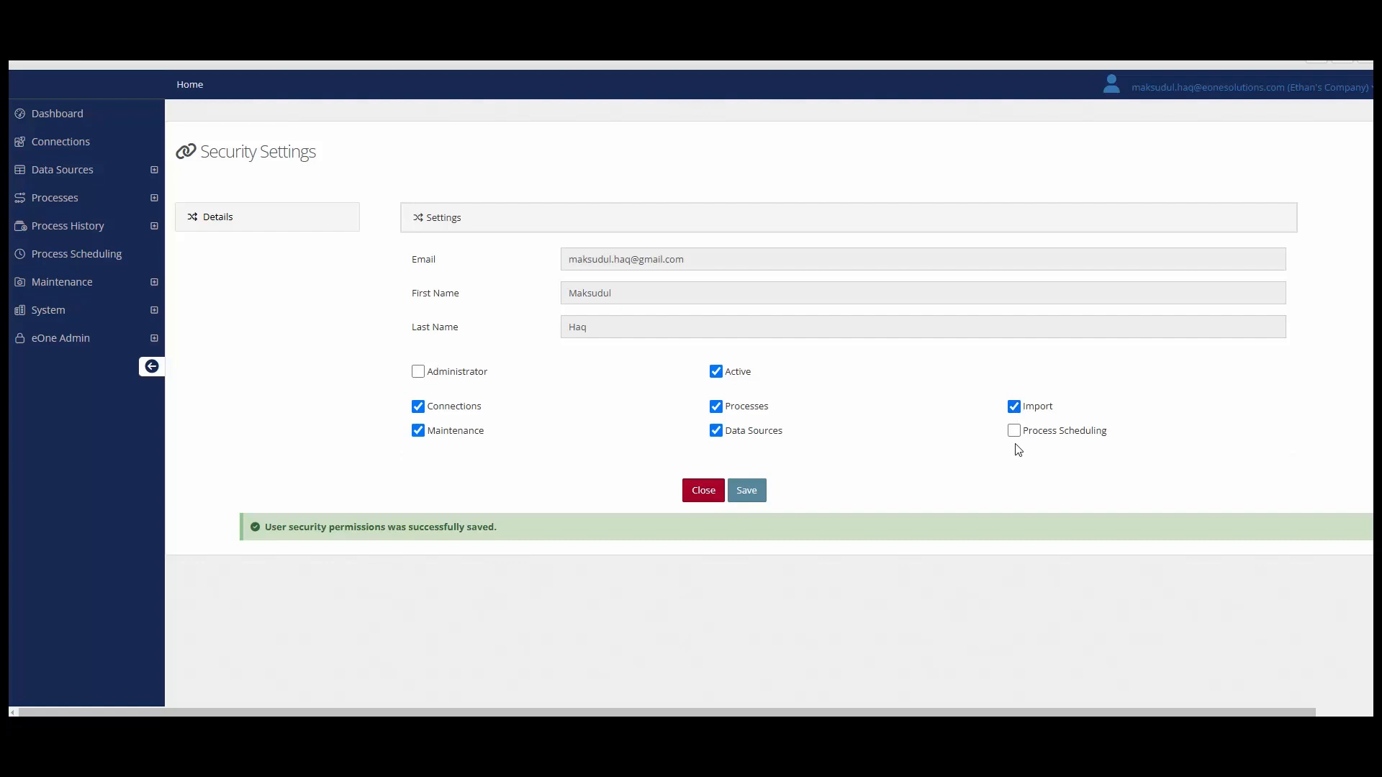
left_click(1014, 431)
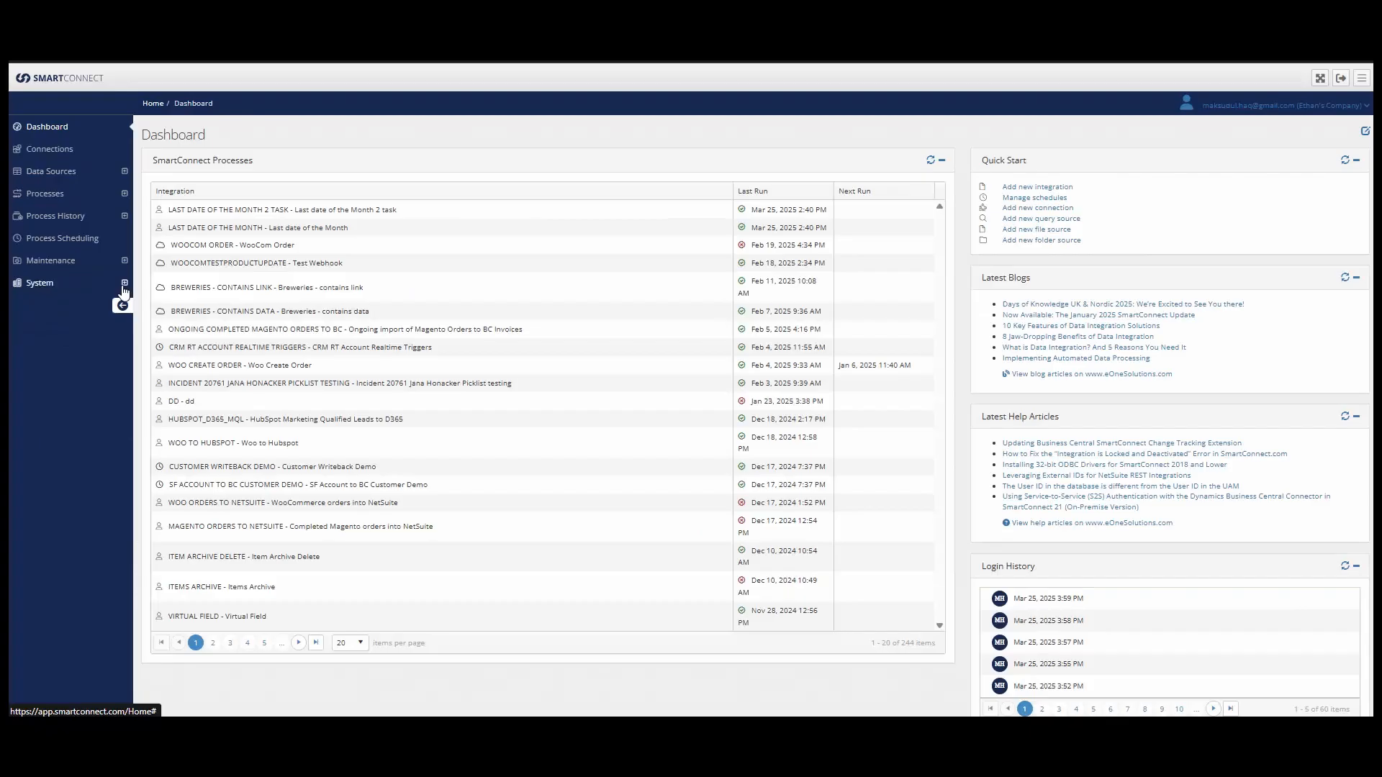
Check the System and Maintenance options available to the non-administrator user with all permissions.
left_click(124, 288)
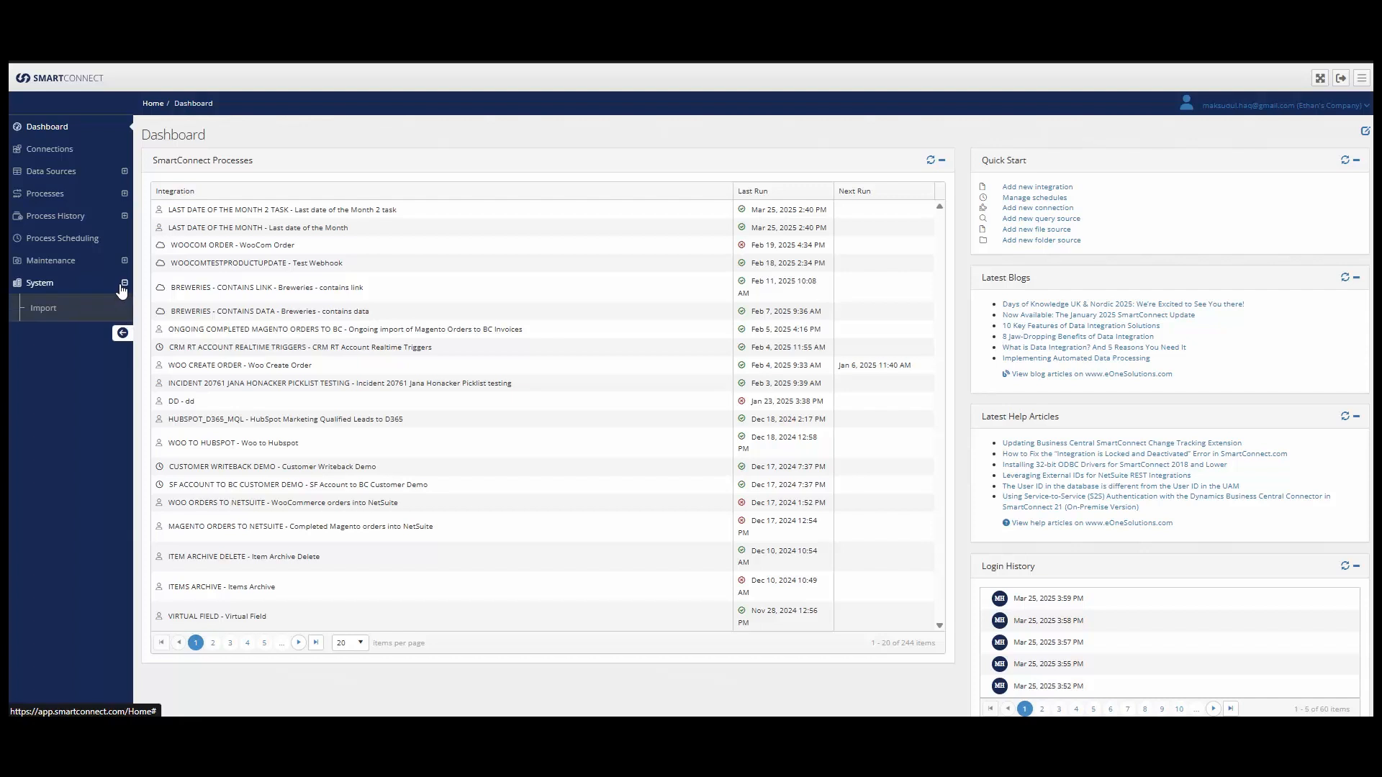
left_click(125, 264)
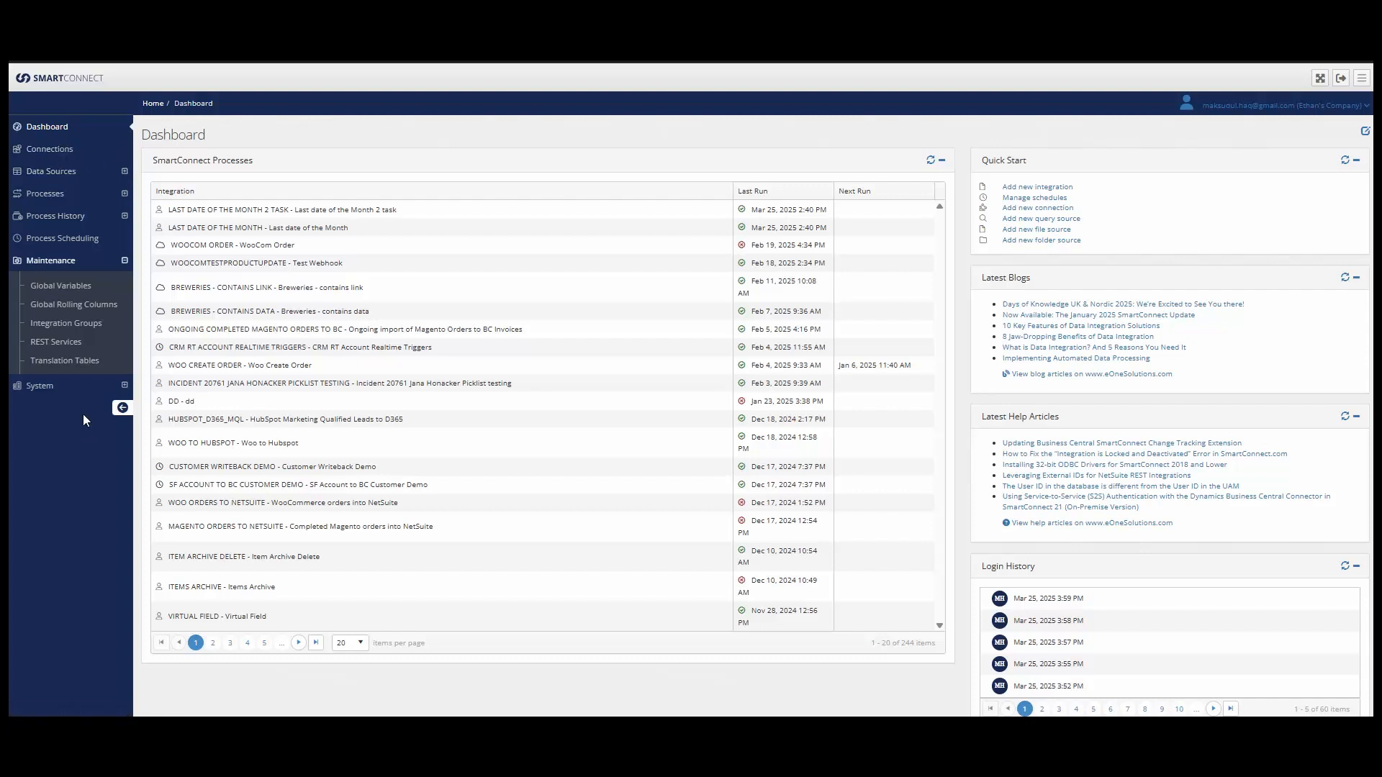
left_click(126, 262)
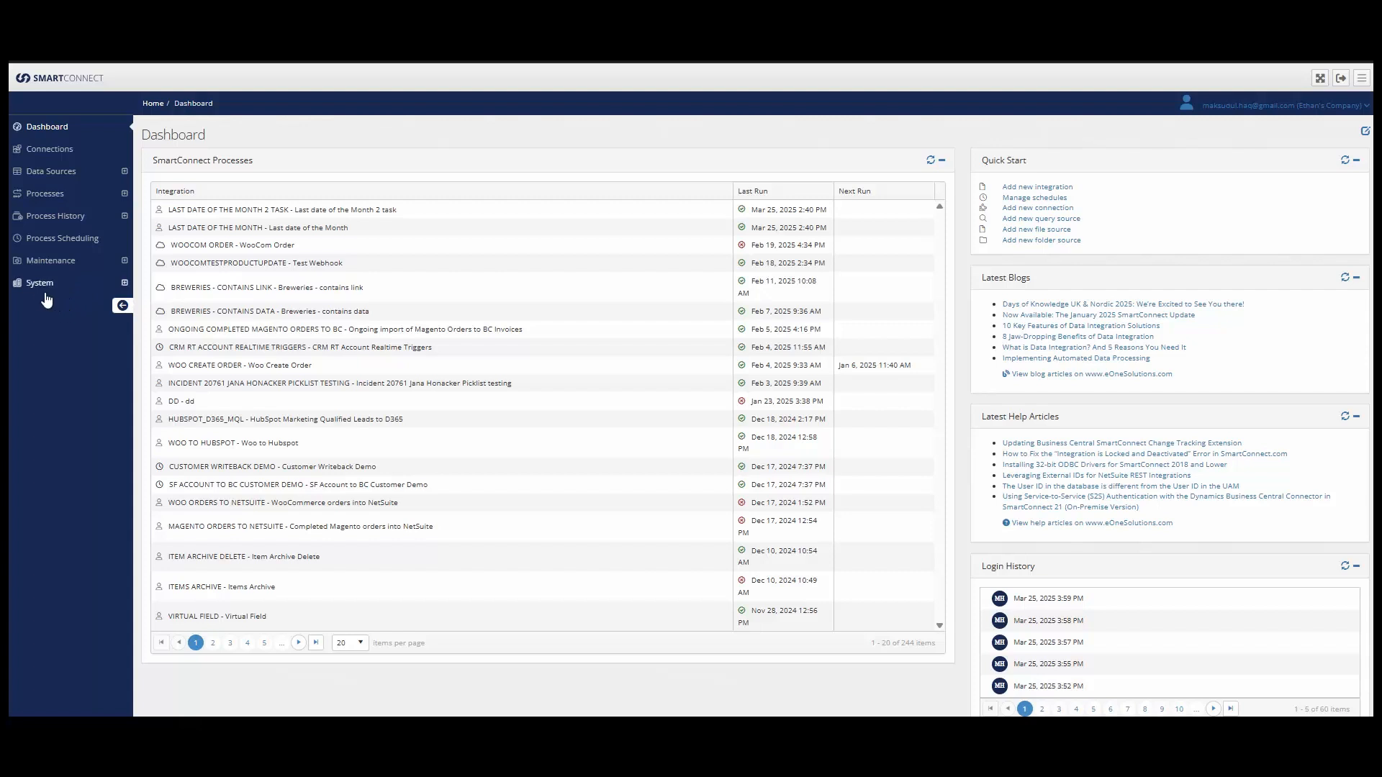
left_click(124, 285)
left_click(124, 285)
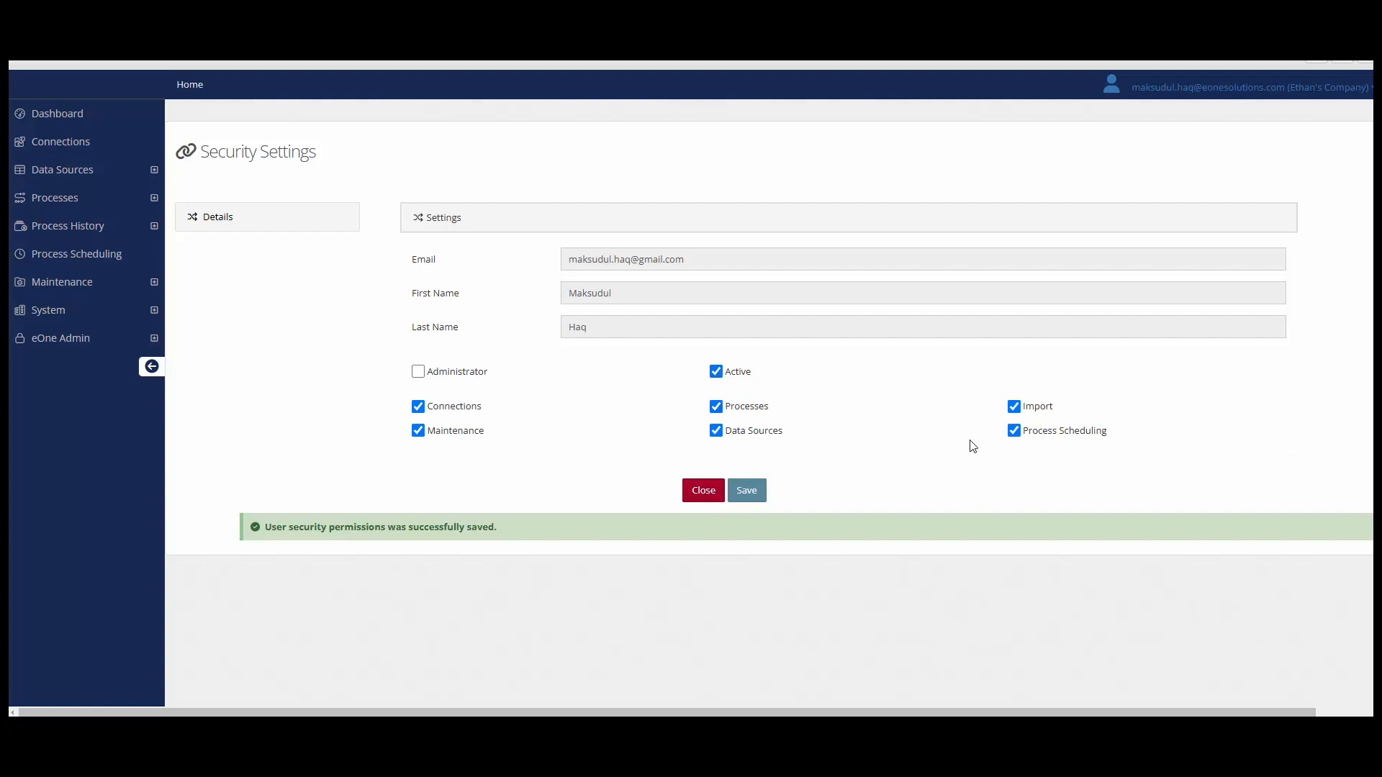
Deactivate the user, clear all six permissions, and save the security settings.
left_click(418, 406)
left_click(418, 431)
left_click(716, 372)
left_click(716, 408)
left_click(717, 432)
left_click(1014, 407)
left_click(1014, 431)
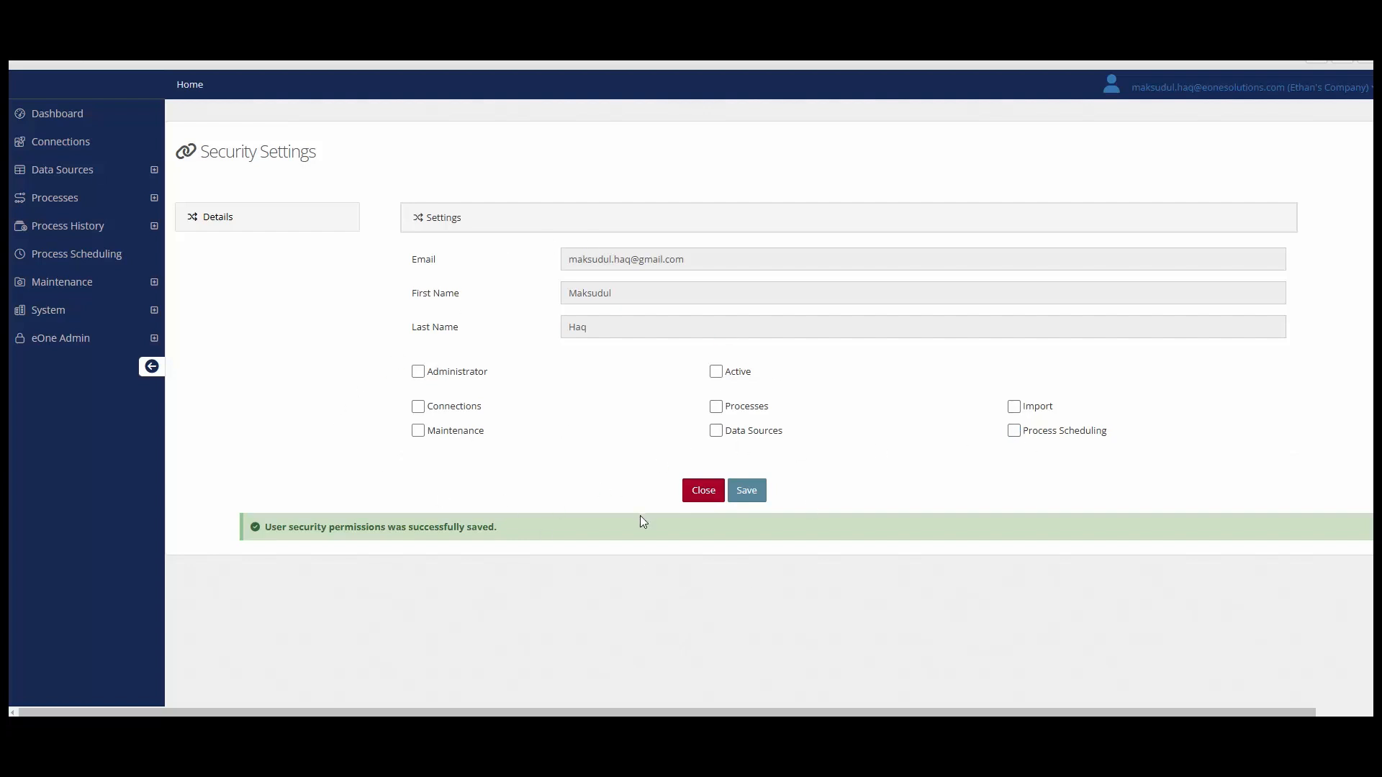
left_click(752, 495)
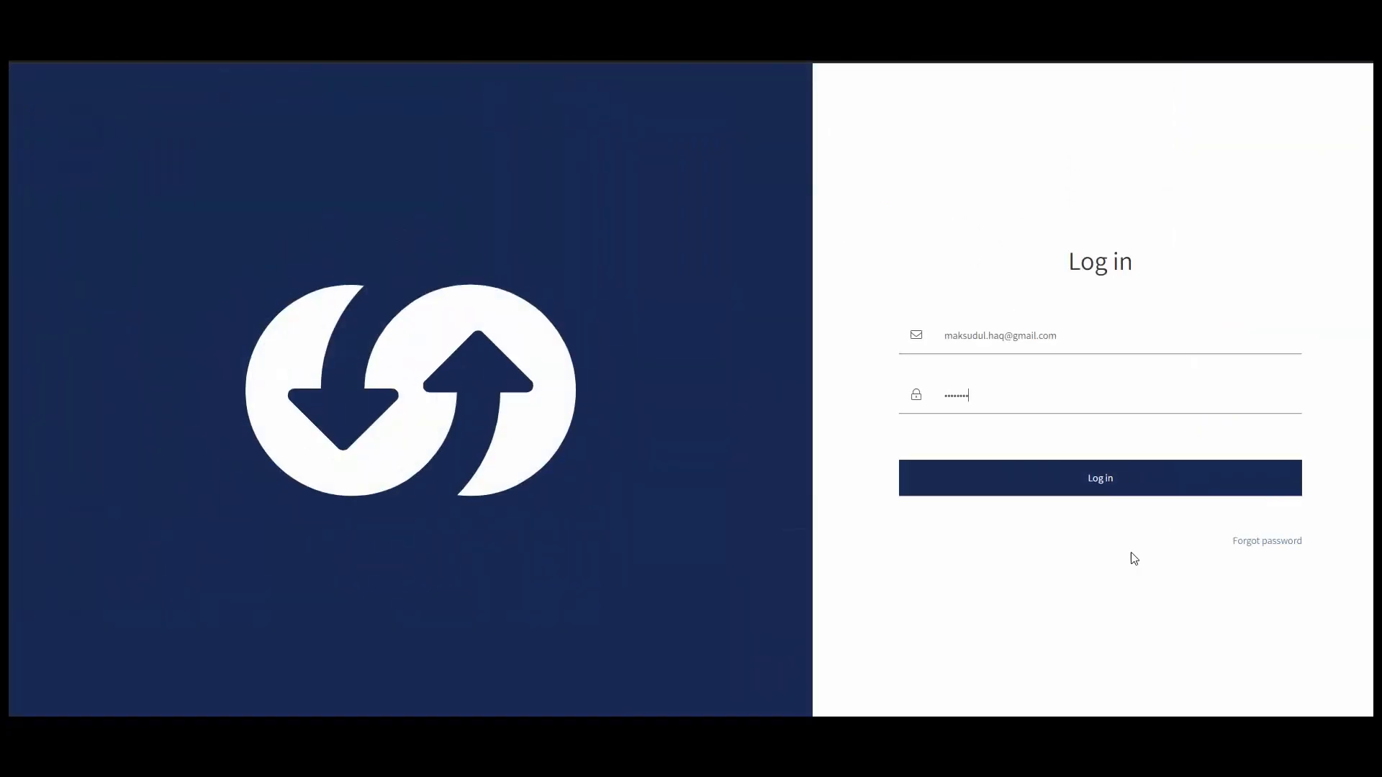
Try to log in with the deactivated user's account.
left_click(1089, 485)
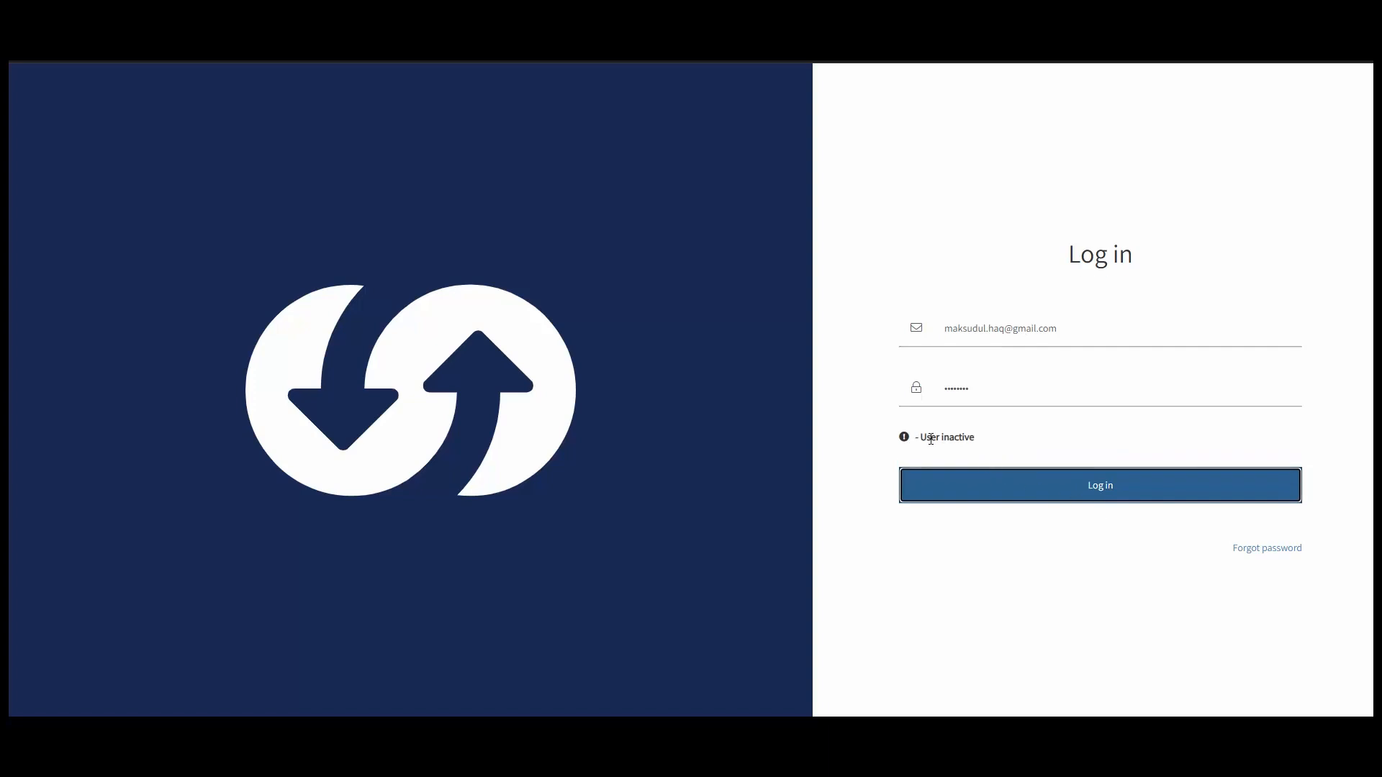